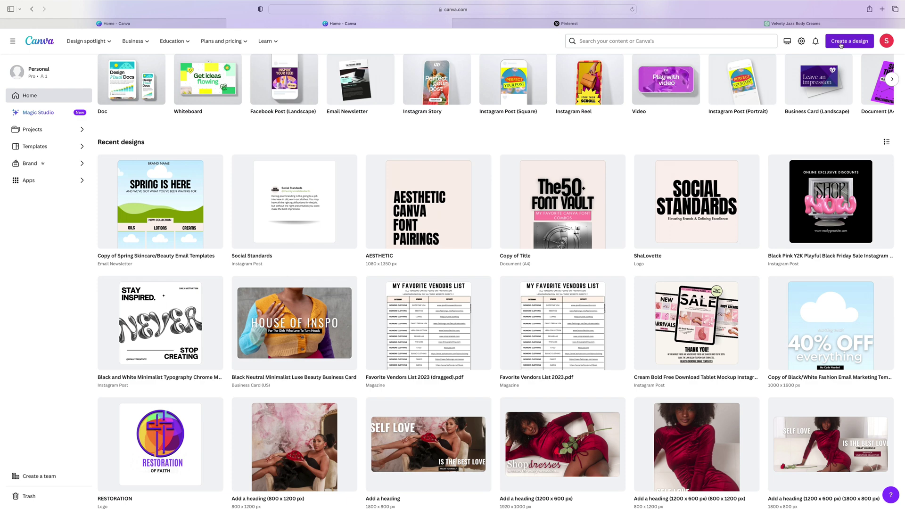
Search the design types for EMAIL and create a blank Email Newsletter design.
left_click(840, 45)
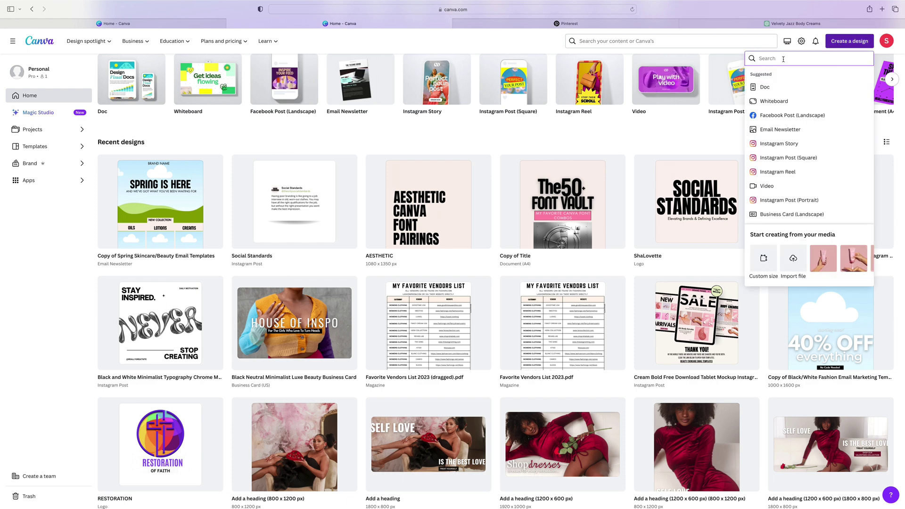
type("EMAIL")
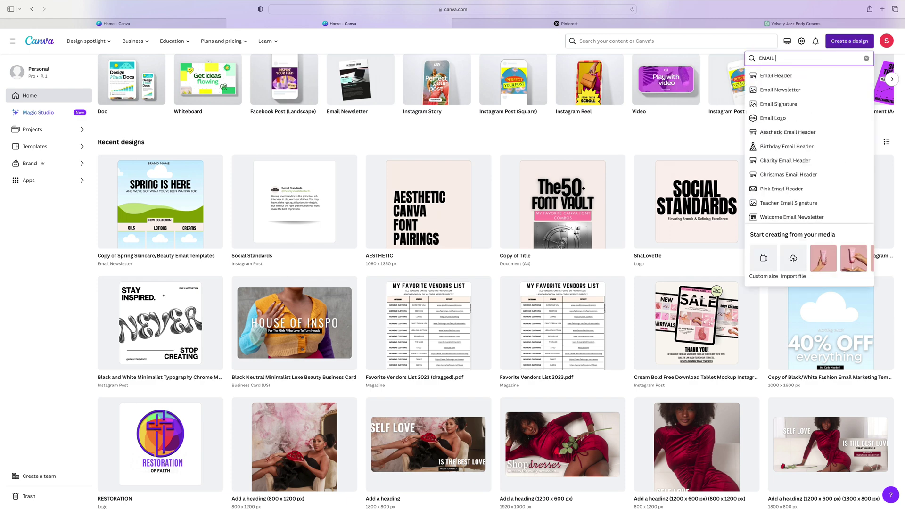
left_click(778, 91)
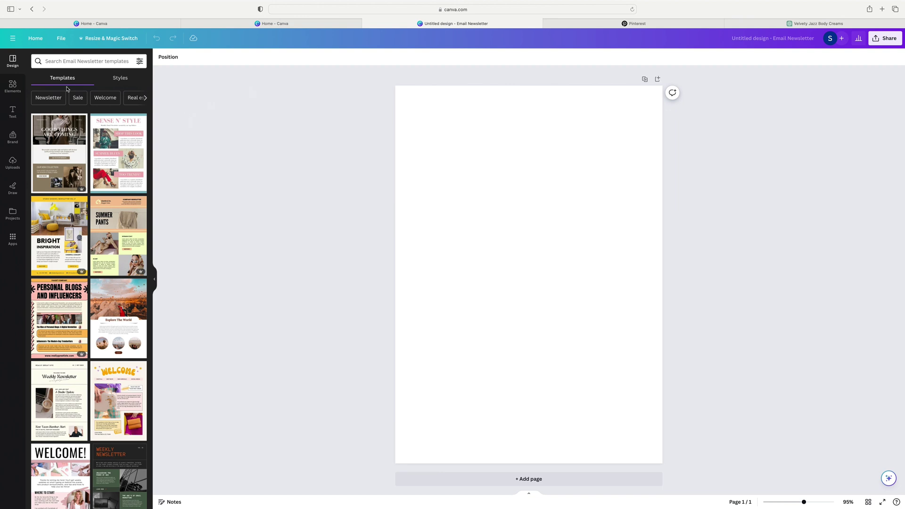
Add a circular frame from the elements library and keep it at the centre of the page.
left_click(13, 87)
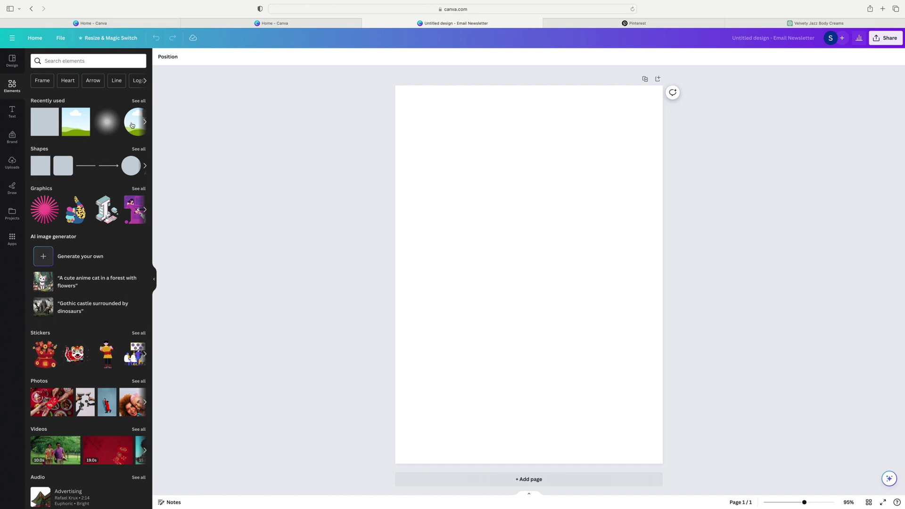
scroll(132, 150, "down", 6)
scroll(132, 151, "down", 4)
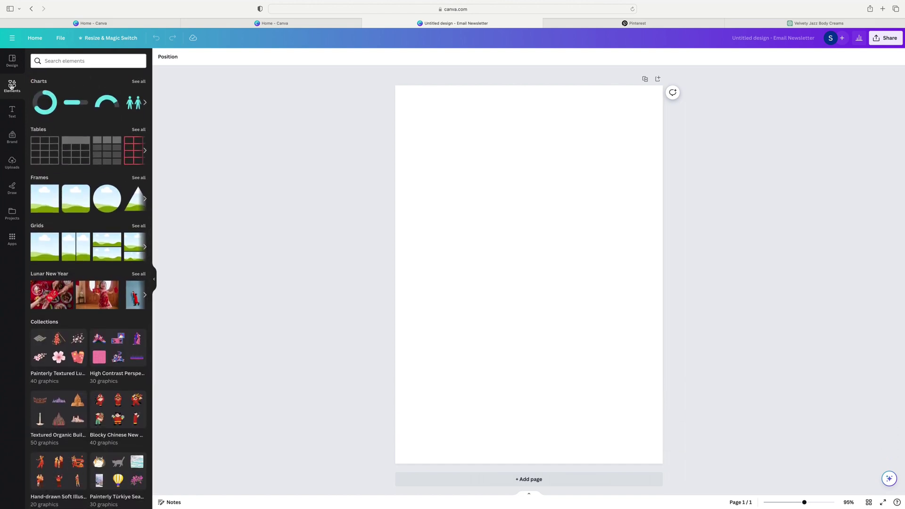
left_click(107, 205)
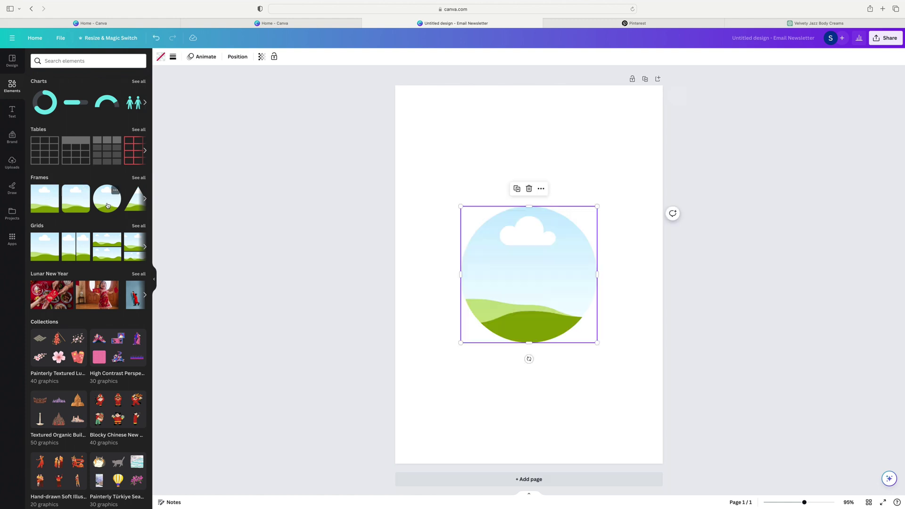
left_click(500, 178)
mouse_move(529, 262)
left_mouse_down()
mouse_move(529, 248)
mouse_move(529, 260)
left_mouse_up()
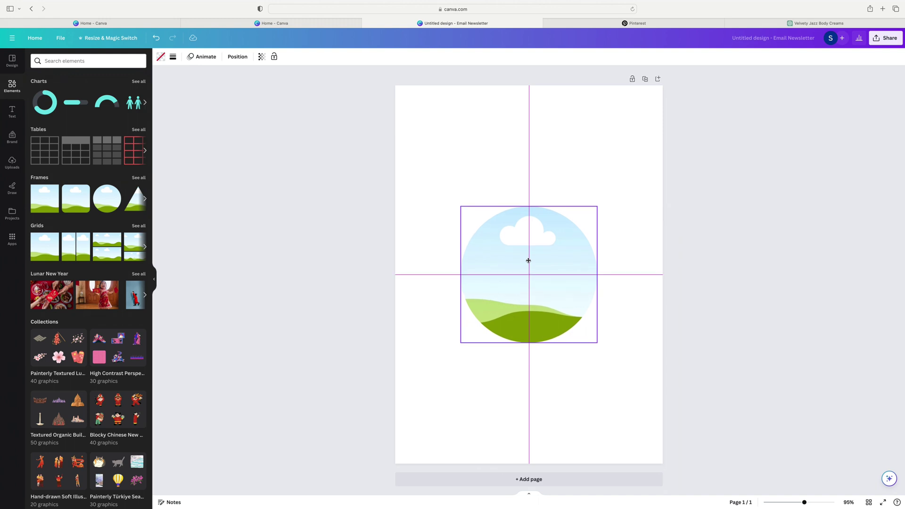
left_click_drag(529, 261, 528, 262)
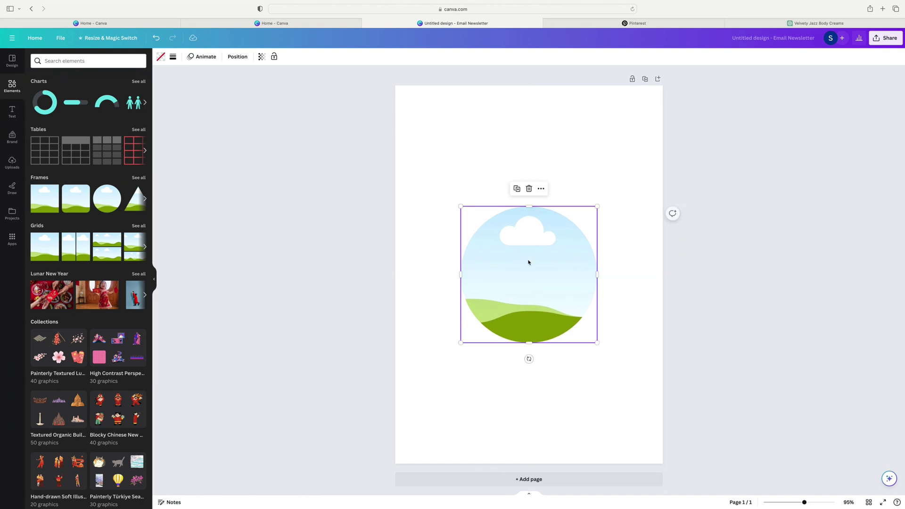
Duplicate the circular frame twice and place the copies on either side, evenly spaced in one row and overhanging the page edges.
left_click(517, 188)
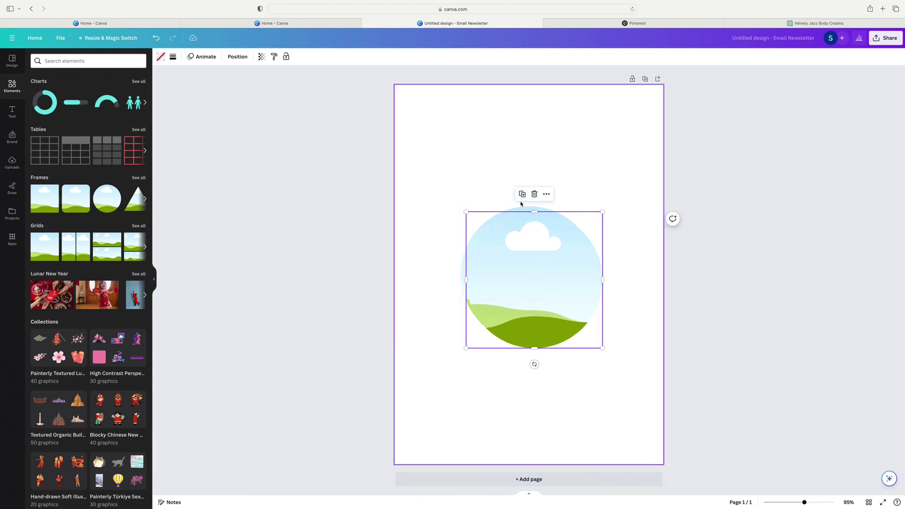
left_click(521, 194)
left_click_drag(535, 269, 382, 264)
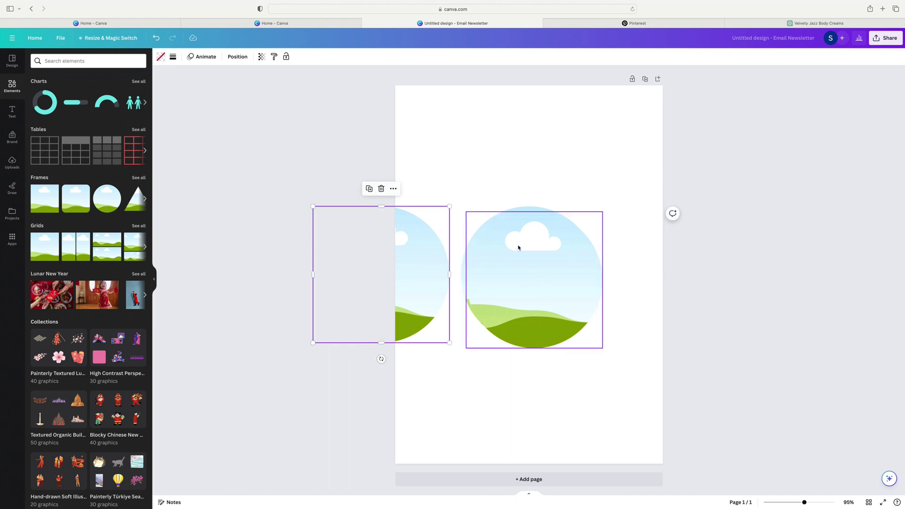
left_click(545, 262)
left_click_drag(545, 263, 677, 259)
left_click(416, 276)
left_click_drag(416, 277, 421, 276)
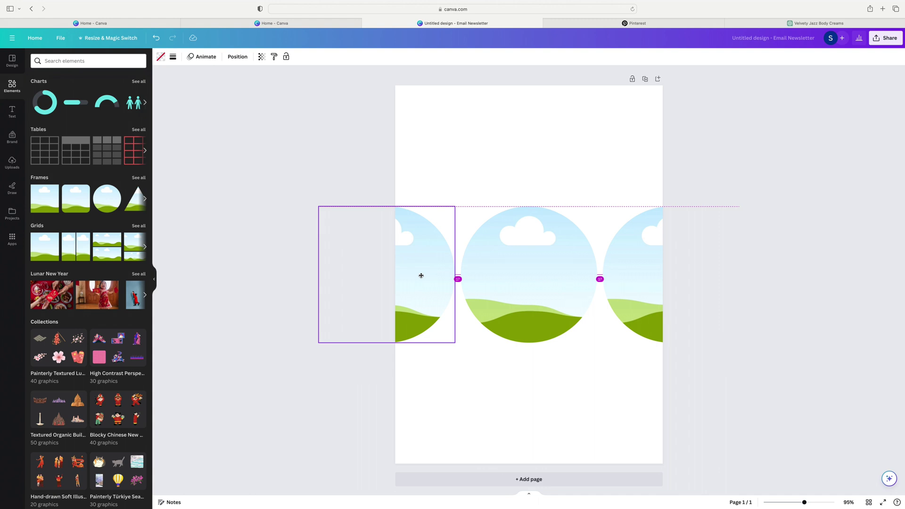
left_click_drag(421, 275, 421, 276)
left_click(792, 275)
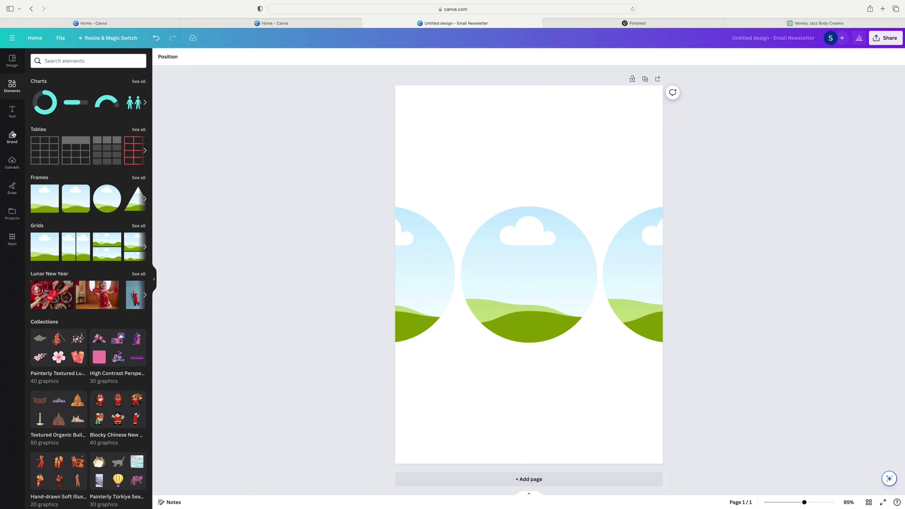
Add a default heading and place it centred above the row of circular frames.
left_click(13, 112)
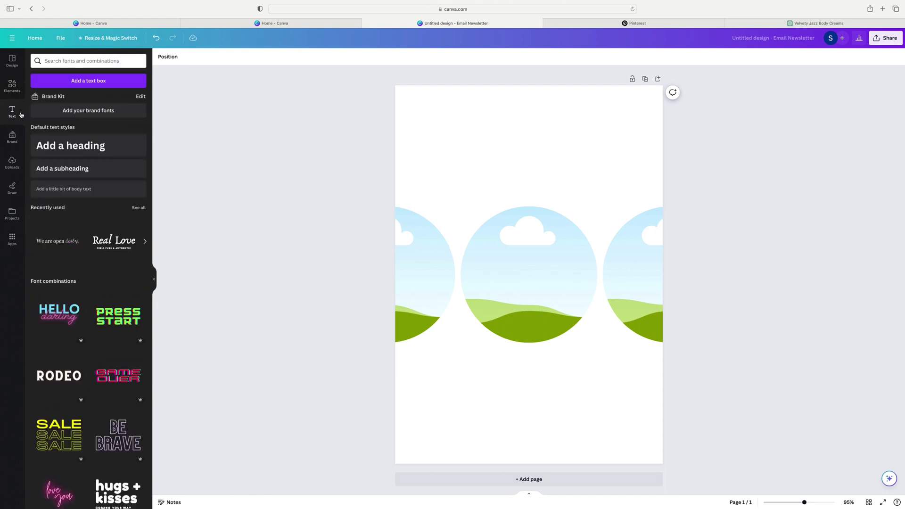
left_click(80, 150)
left_click(509, 177)
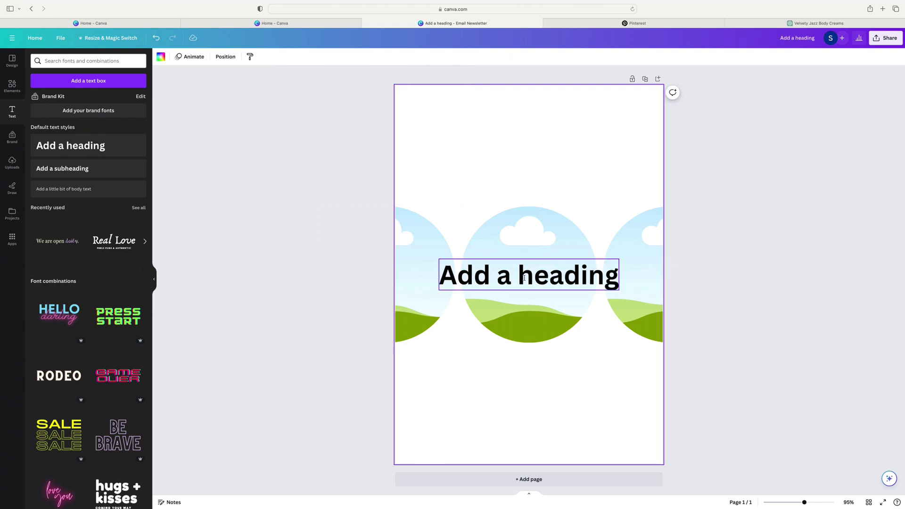
left_click_drag(524, 279, 523, 175)
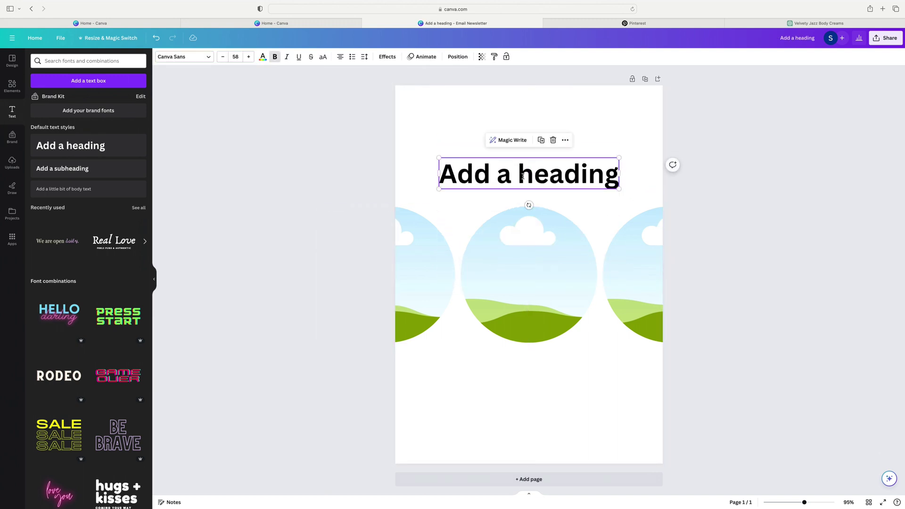
Search the fonts for SUGO and set the heading's font to Sugo Display.
double_click(523, 176)
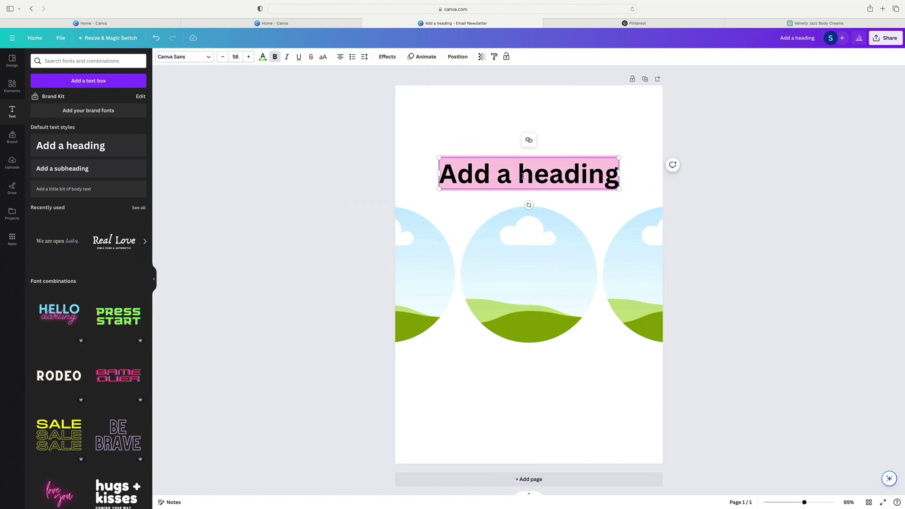
left_click(208, 58)
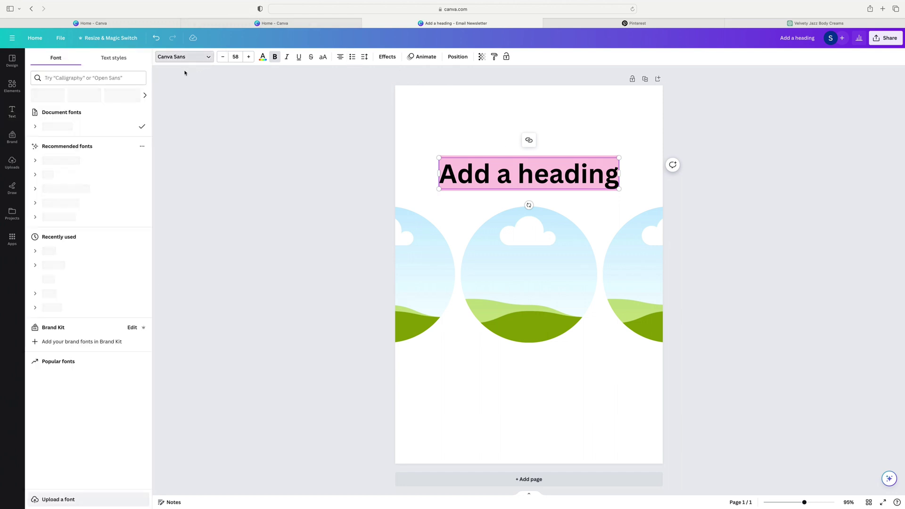
left_click(114, 81)
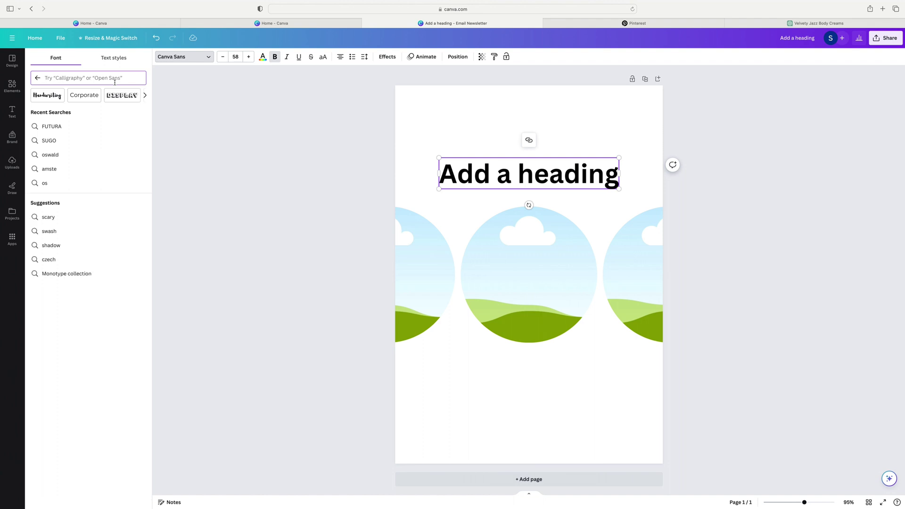
type("SUGO")
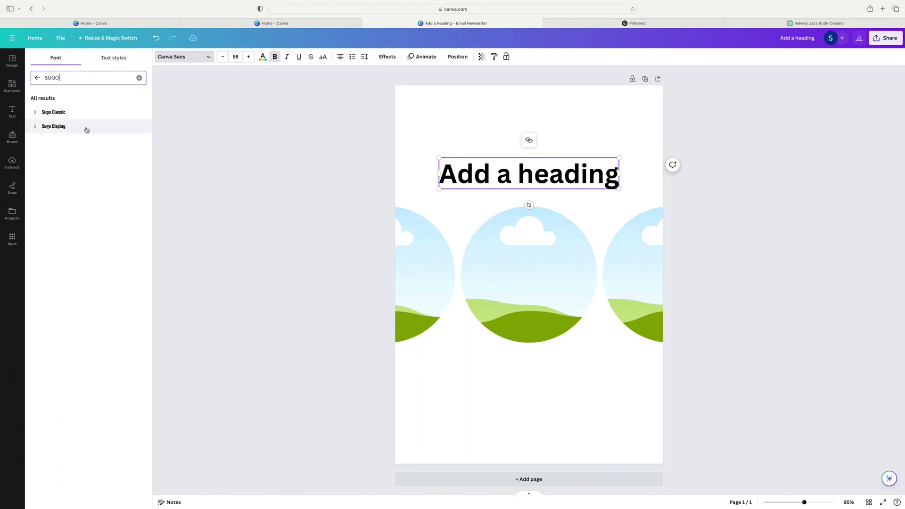
left_click(77, 127)
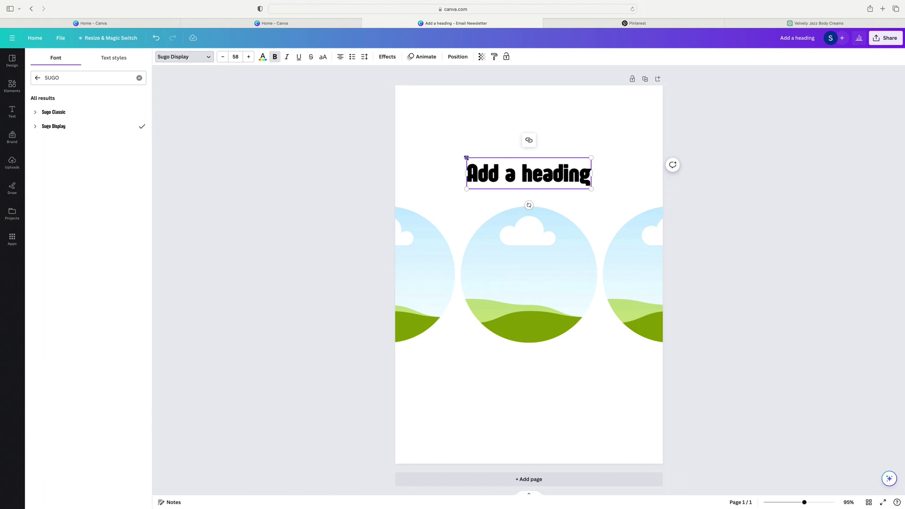
Enlarge the heading to size 123, centre it above the circles and stretch its text box to the full page width.
left_click_drag(467, 157, 327, 123)
left_click(457, 178)
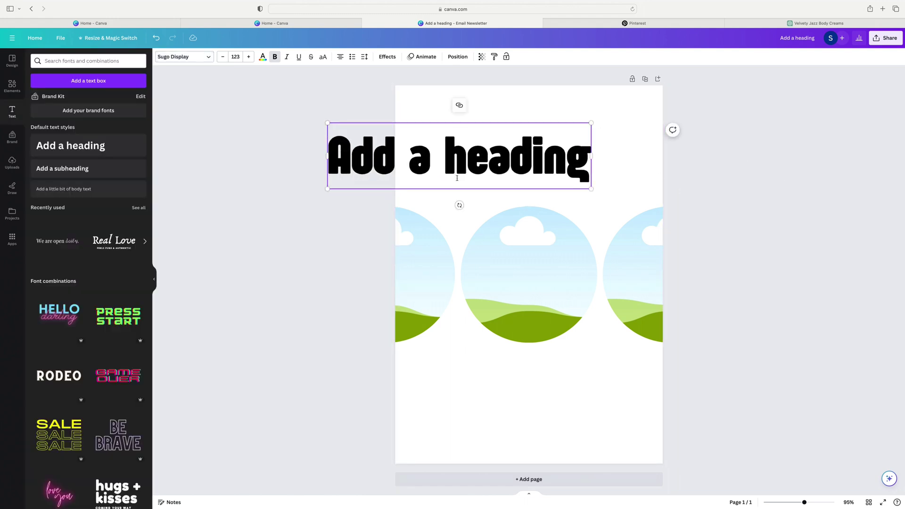
left_click_drag(455, 175, 563, 174)
key("Escape")
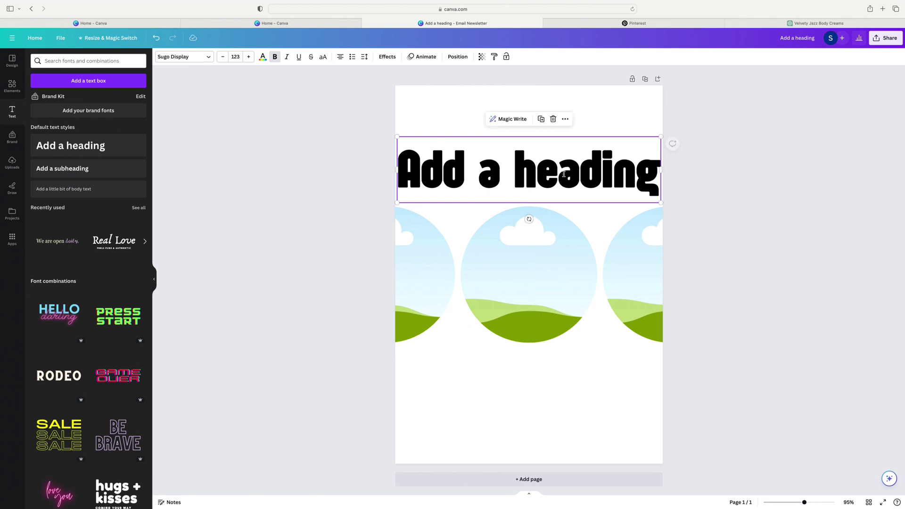
mouse_move(663, 171)
left_mouse_down()
mouse_move(671, 172)
mouse_move(663, 171)
left_mouse_up()
left_click_drag(396, 168, 394, 168)
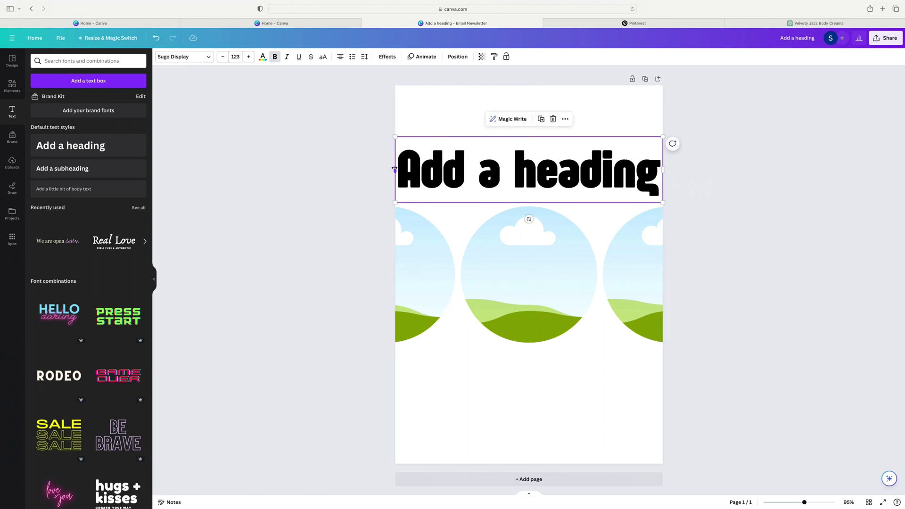
Replace the heading's placeholder text with NEW ARRIVALS.
double_click(556, 168)
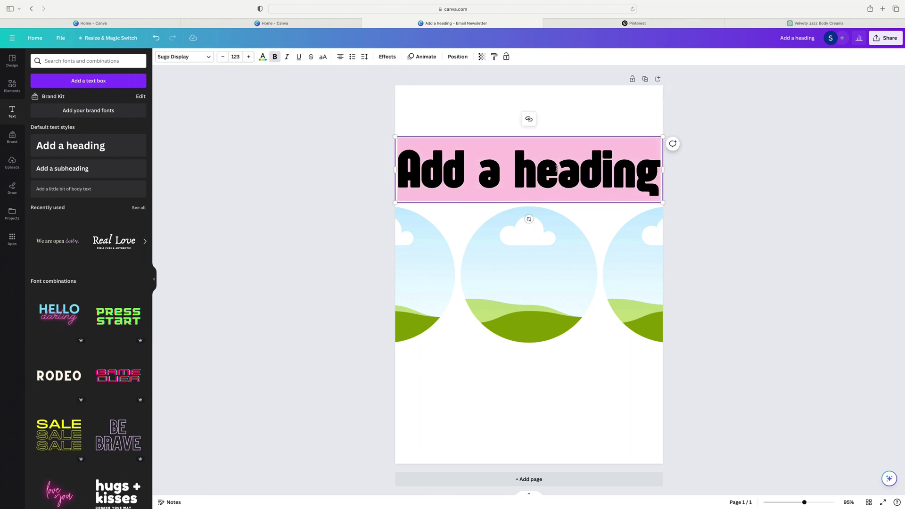
type("NEW ARRIVA")
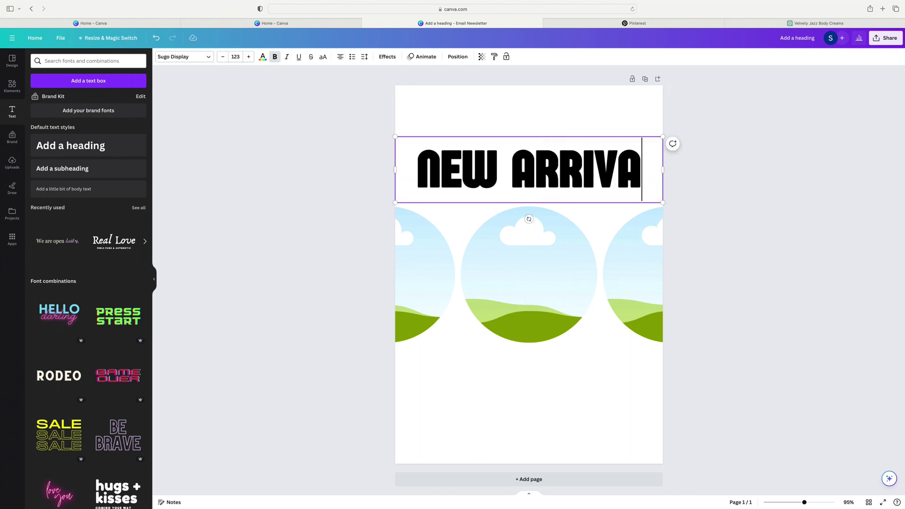
type("LS")
left_click(740, 204)
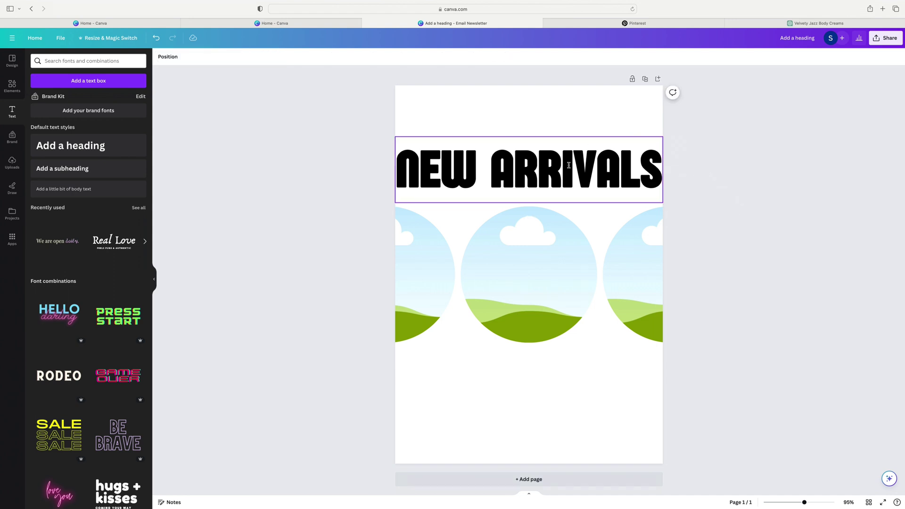
left_click_drag(542, 166, 543, 167)
left_click(674, 198)
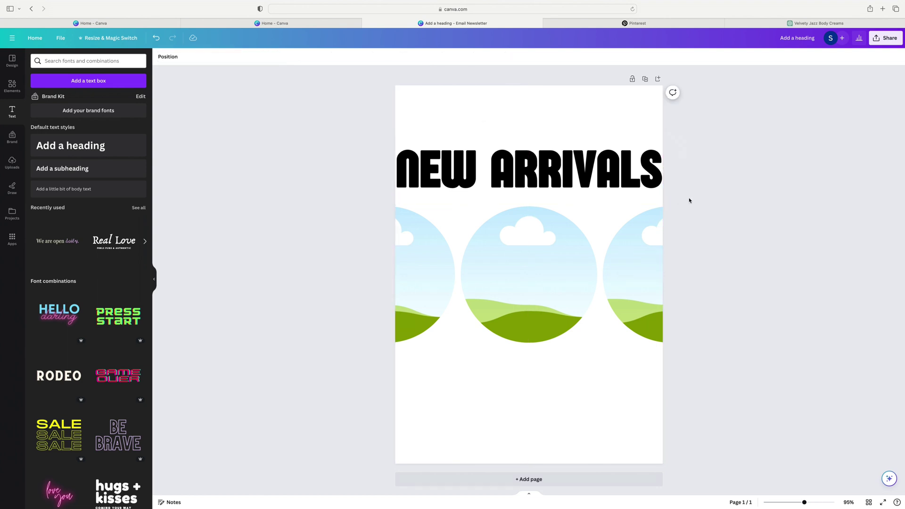
left_click(558, 182)
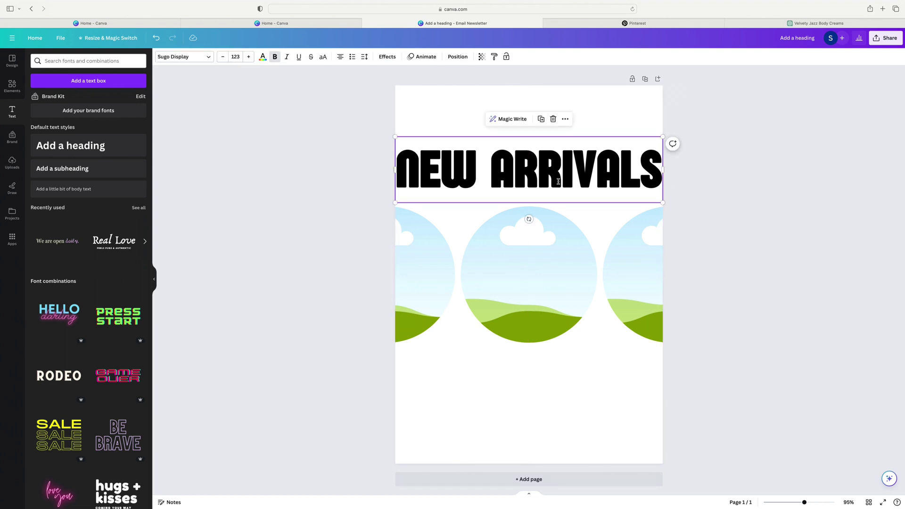
left_click(458, 56)
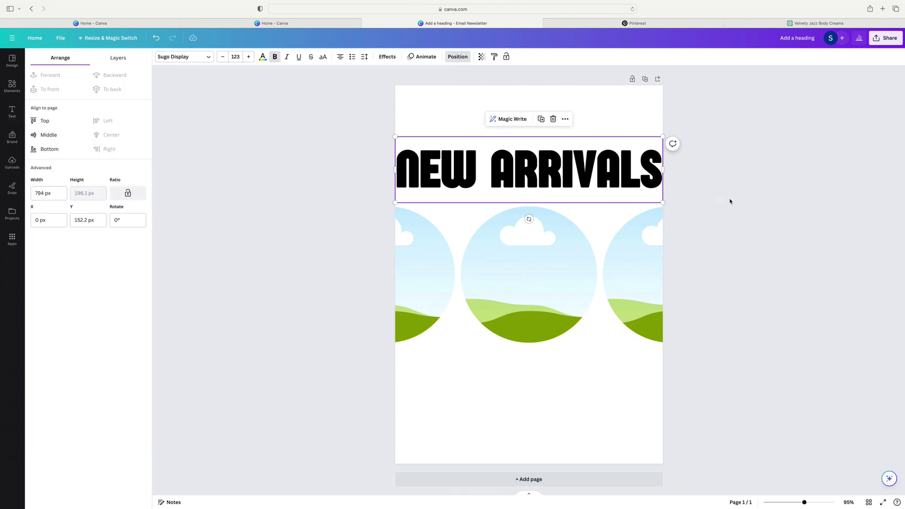
left_click(600, 119)
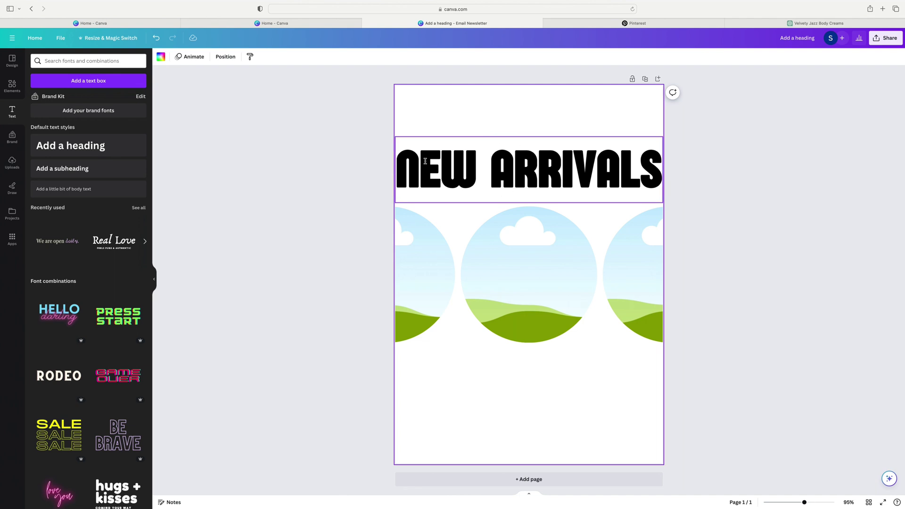
Add a default subheading and place it centred just above the NEW ARRIVALS heading.
left_click(70, 172)
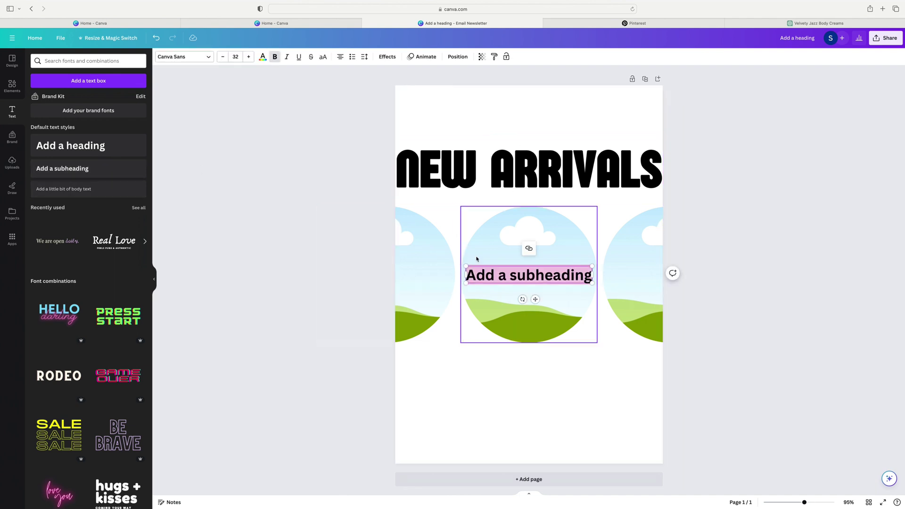
left_click(729, 300)
left_click_drag(524, 277, 527, 145)
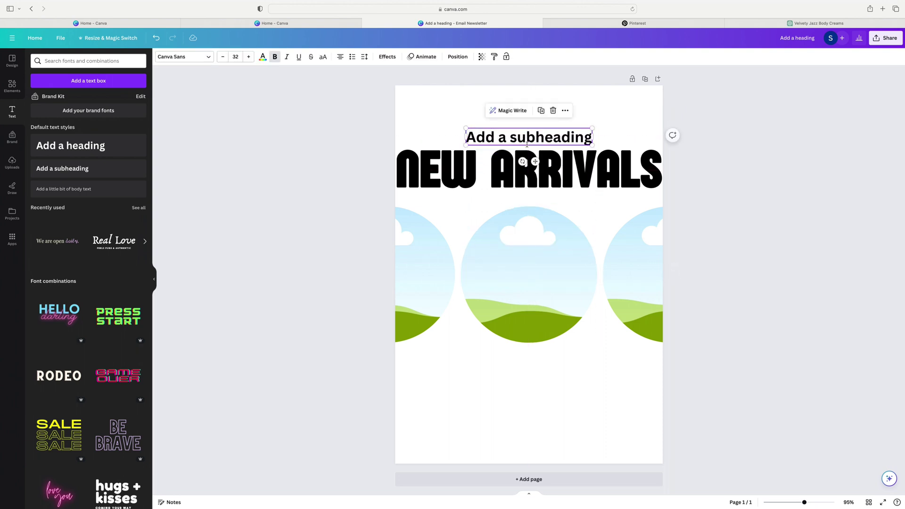
Try aligning the subheading to the left side of the page and return it to the horizontal centre.
left_click(457, 57)
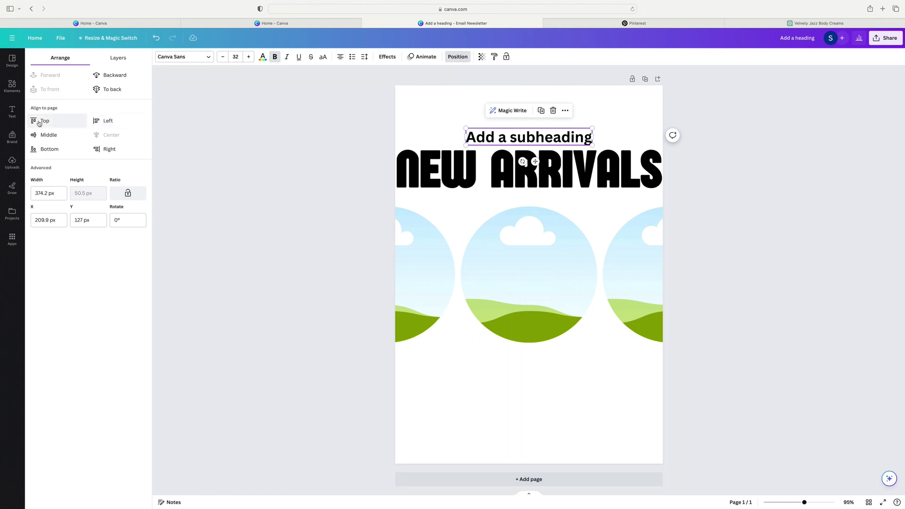
left_click(110, 121)
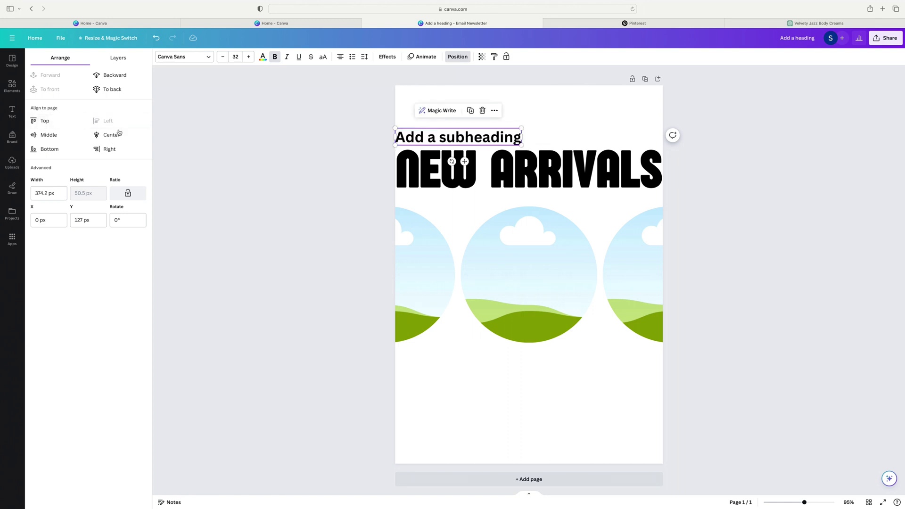
left_click(112, 136)
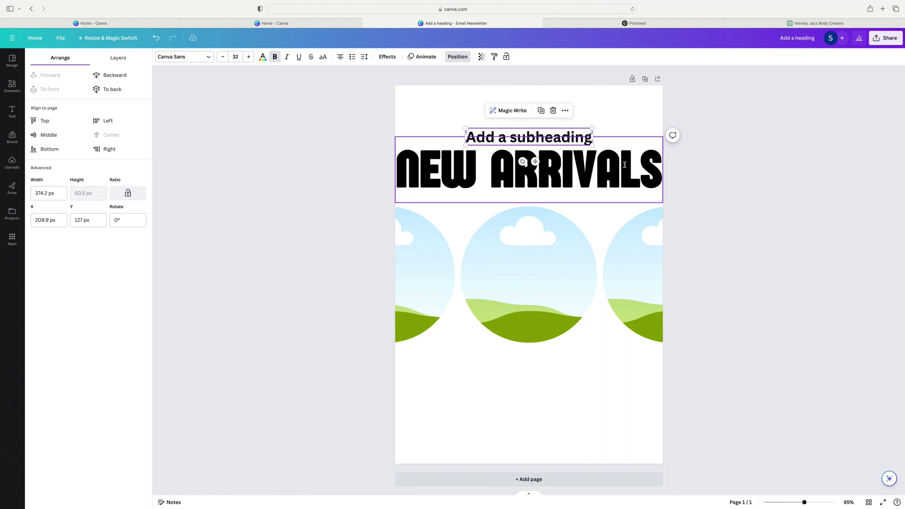
Replace the placeholder text of the subheading above NEW ARRIVALS with DISCOVER OUR.
left_click(745, 196)
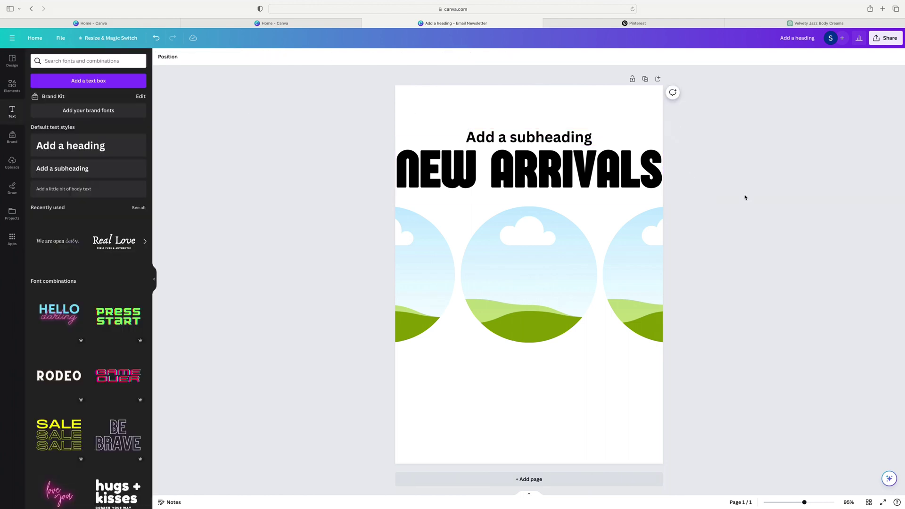
left_click(551, 138)
left_click(552, 138)
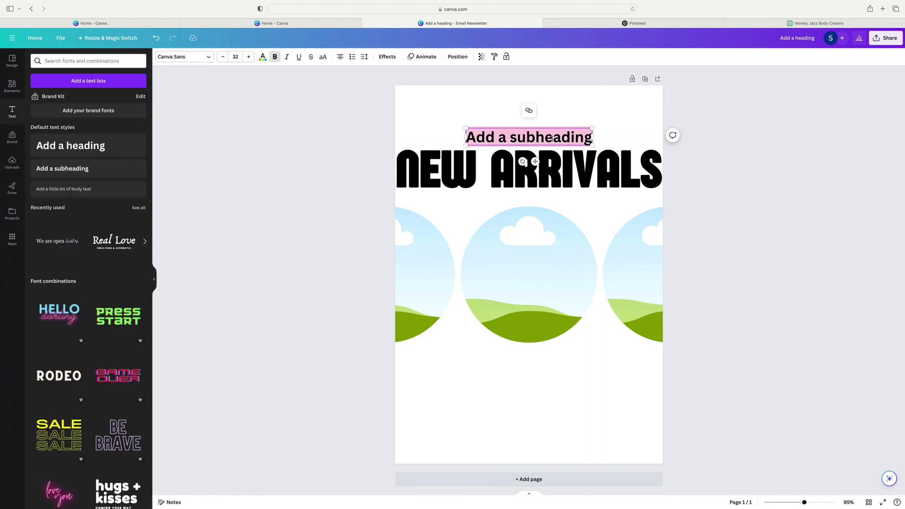
type("DIS")
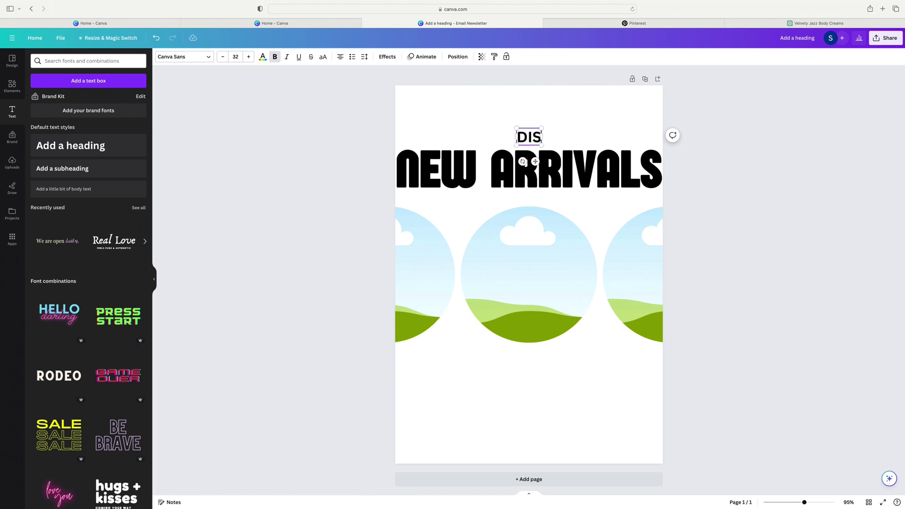
type("COVER OUR")
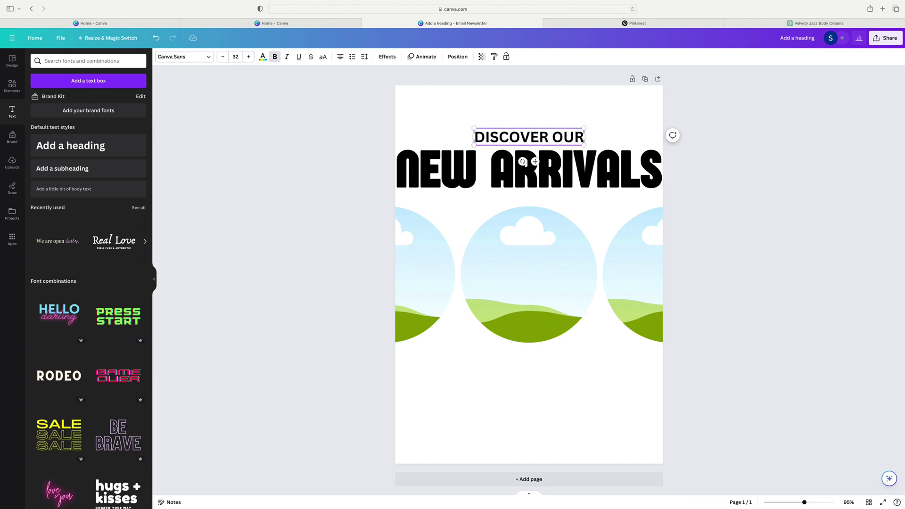
left_click(711, 216)
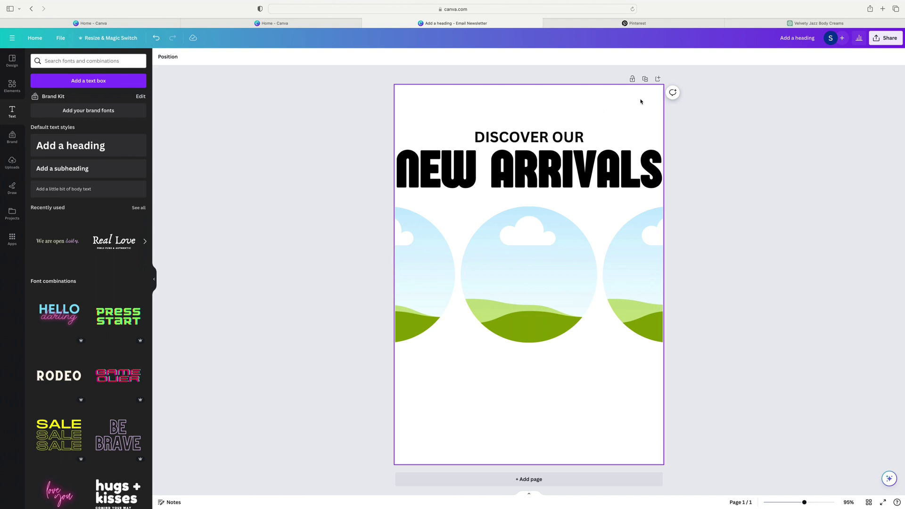
Add a default body text reading HOME and place it near the upper left corner of the page.
left_click(91, 189)
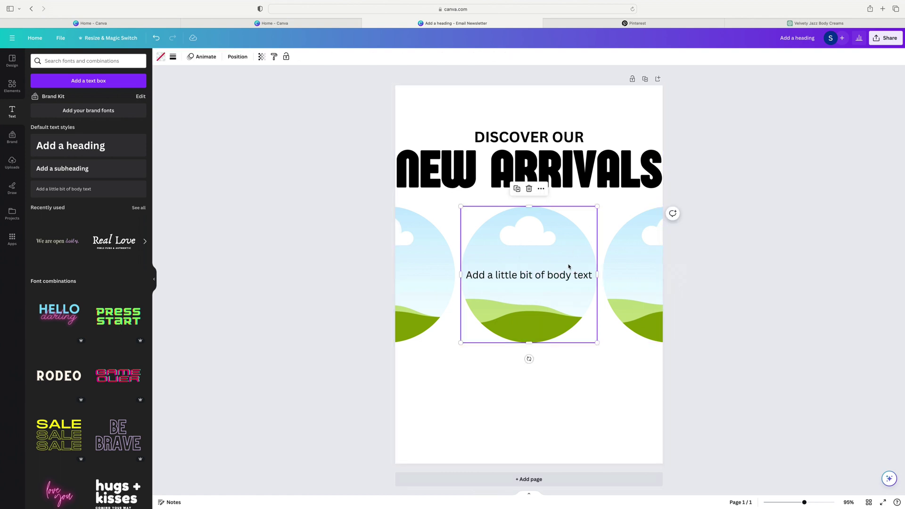
left_click_drag(558, 272, 486, 96)
left_click(486, 95)
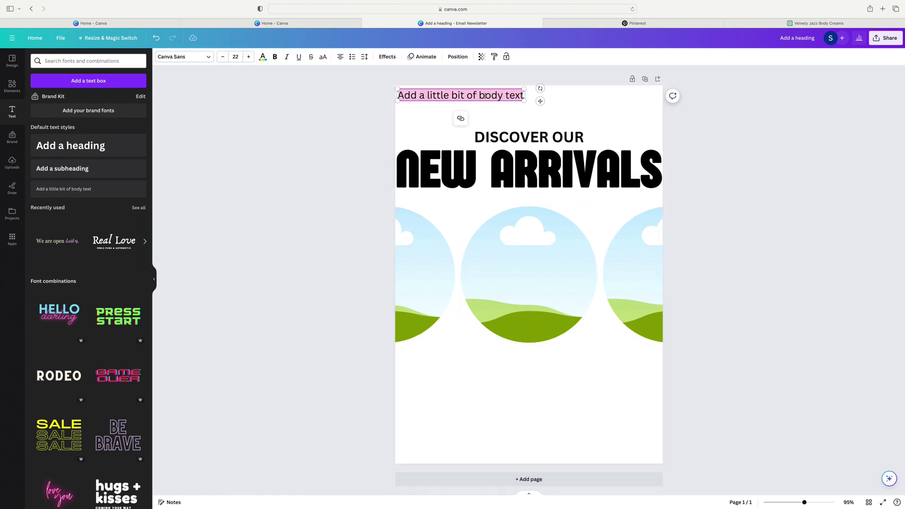
type("HOME")
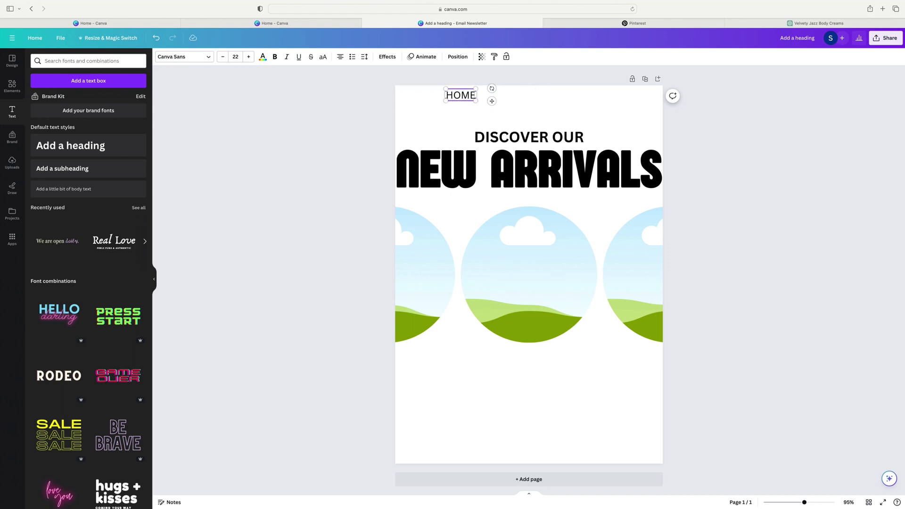
left_click(481, 111)
left_click(467, 96)
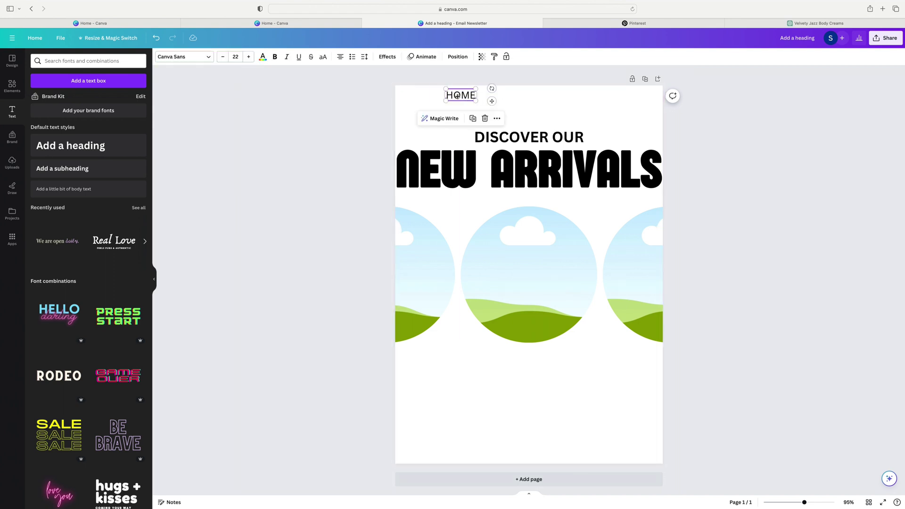
left_click_drag(467, 95, 432, 95)
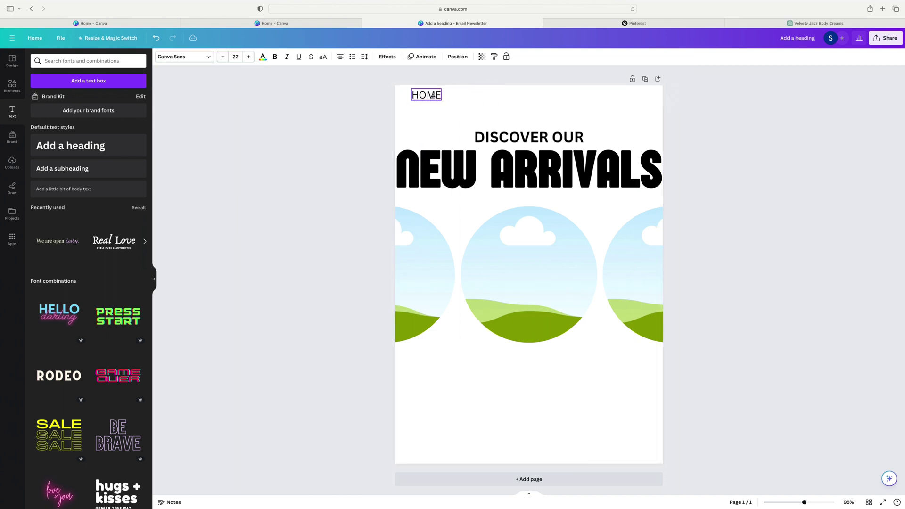
Set the font size of the HOME text to 14.
left_click(222, 57)
left_click(221, 57)
left_click(221, 57)
left_click(221, 57)
left_click(221, 57)
left_click(221, 57)
left_click(221, 57)
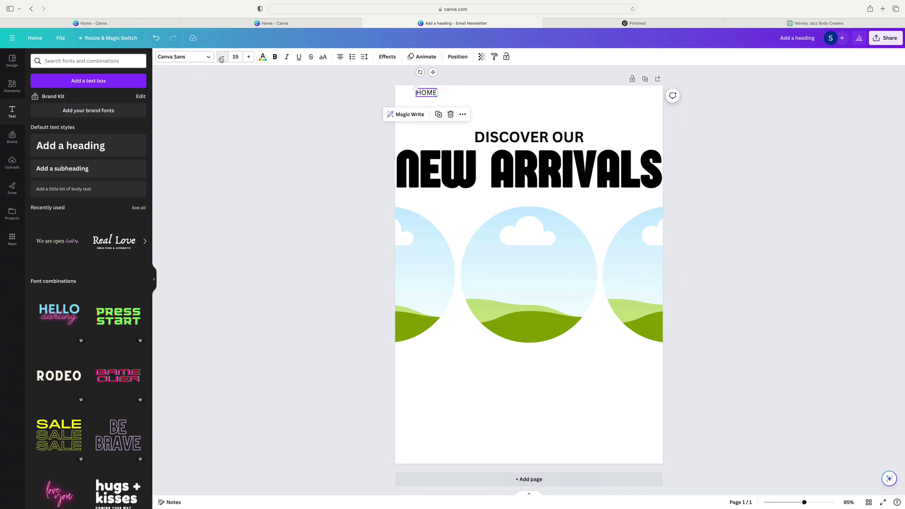
left_click(221, 57)
left_click(221, 57)
left_click(221, 57)
left_click(221, 57)
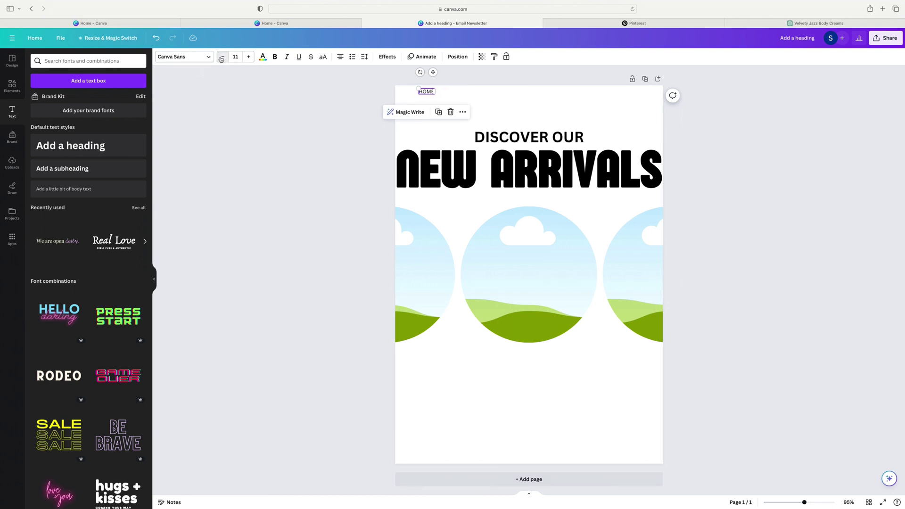
left_click(221, 57)
left_click(282, 79)
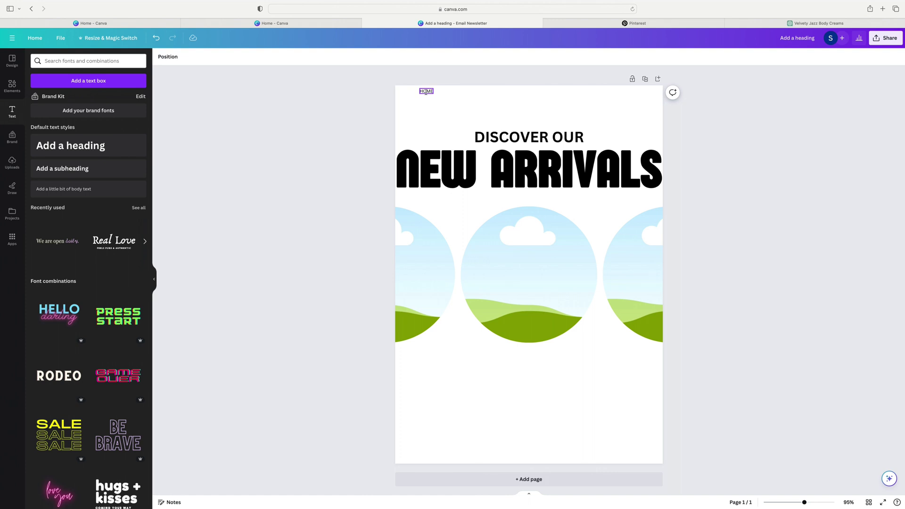
left_click(426, 93)
left_click(248, 57)
left_click(248, 57)
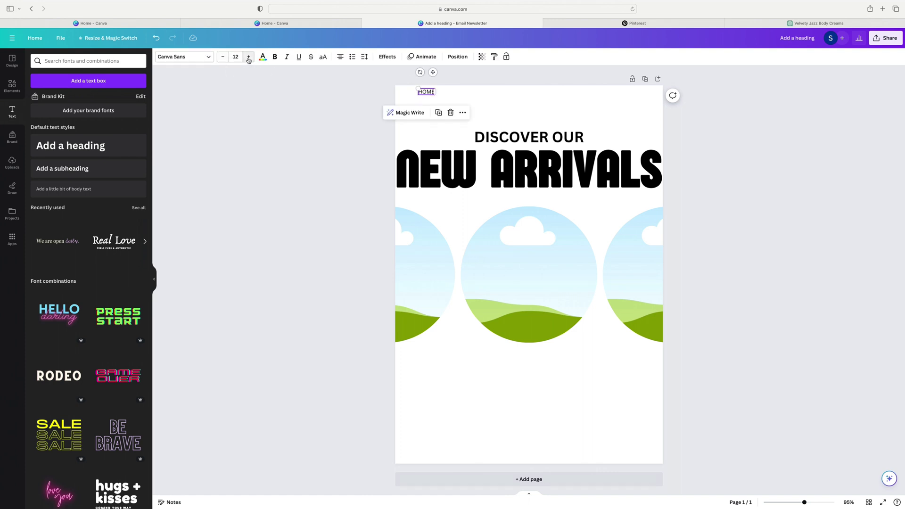
left_click(249, 57)
left_click(248, 57)
left_click(376, 101)
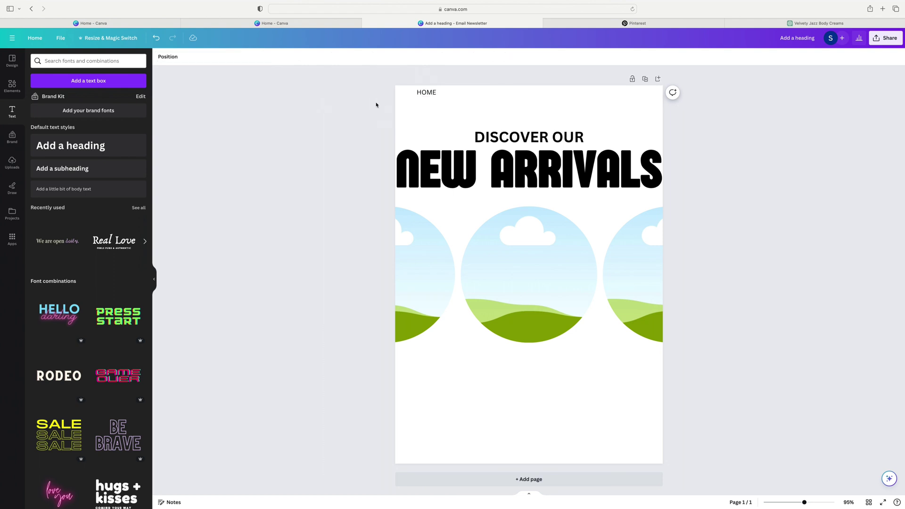
Duplicate the HOME text to form a row of five copies along the page's upper edge.
left_click(427, 93)
mouse_move(426, 93)
left_mouse_down()
mouse_move(533, 107)
mouse_move(530, 90)
mouse_move(418, 94)
left_mouse_up()
left_click(567, 98)
key("super+d")
key("super+d")
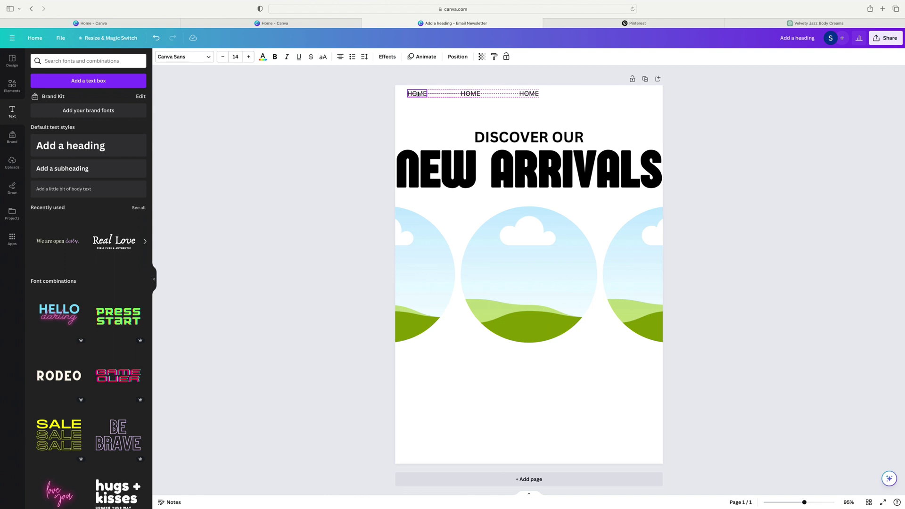
left_click_drag(418, 93, 580, 94)
left_click(430, 115)
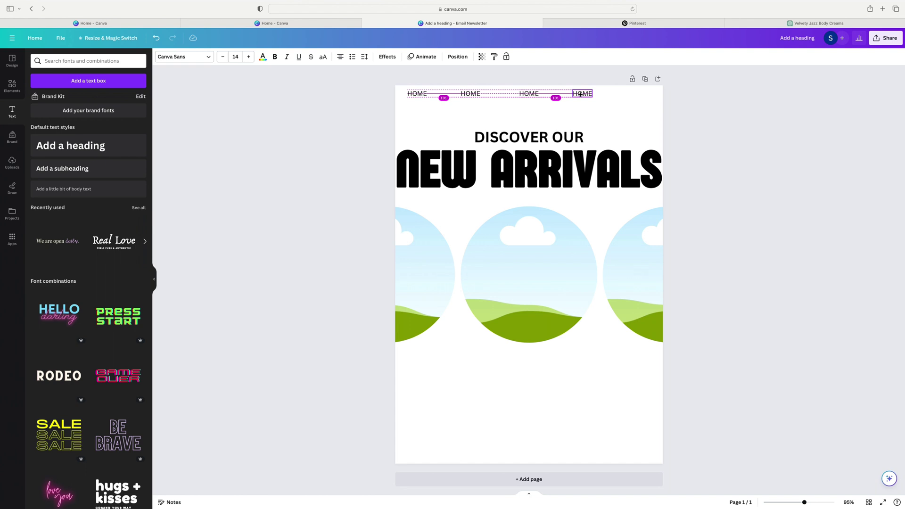
left_click_drag(580, 94, 639, 94)
left_click(595, 115)
left_click(622, 111)
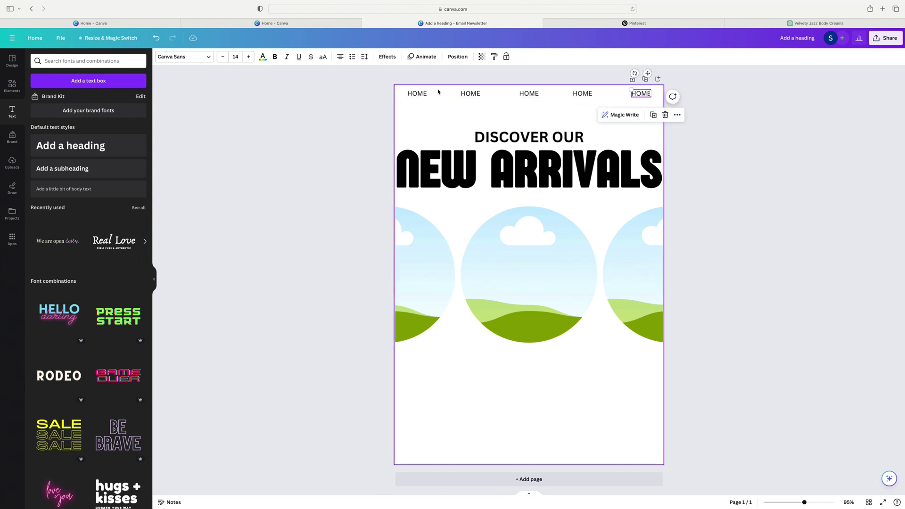
Move the HOME labels closer together so all five are evenly spaced and centred across the page.
left_click_drag(410, 95, 468, 94)
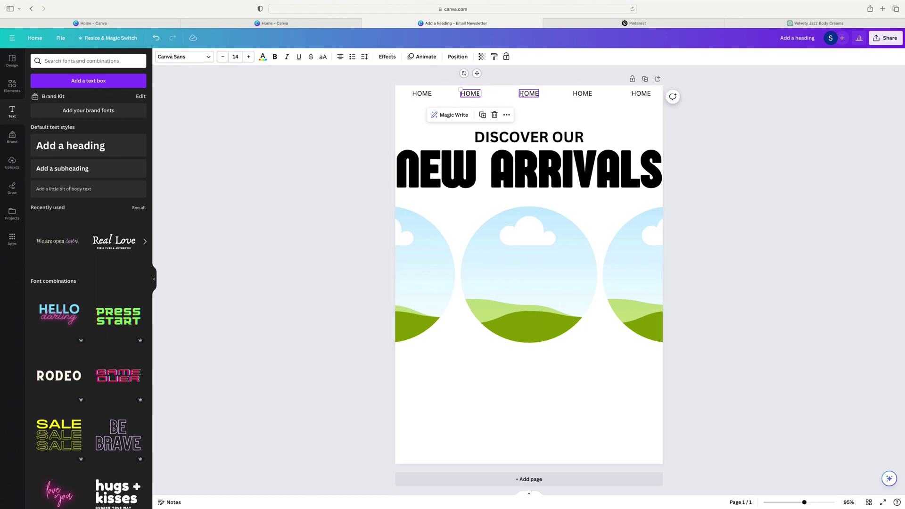
left_click_drag(582, 94, 577, 95)
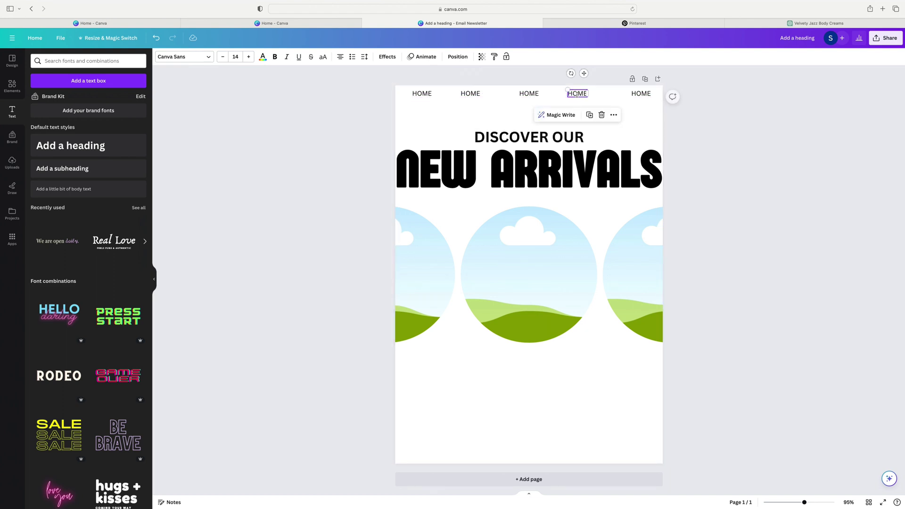
left_click(637, 94)
left_click_drag(638, 94, 620, 94)
left_click(473, 95)
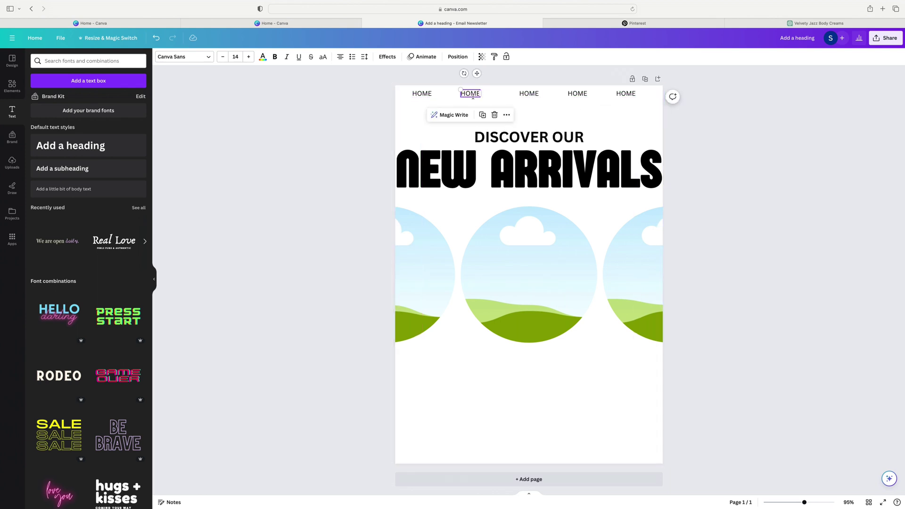
left_click_drag(473, 95, 439, 95)
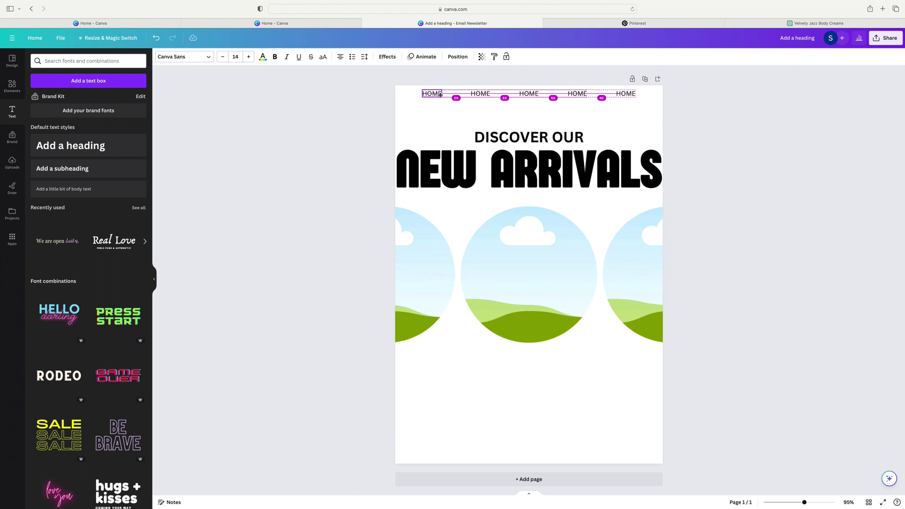
left_click_drag(440, 95, 440, 94)
left_click(713, 133)
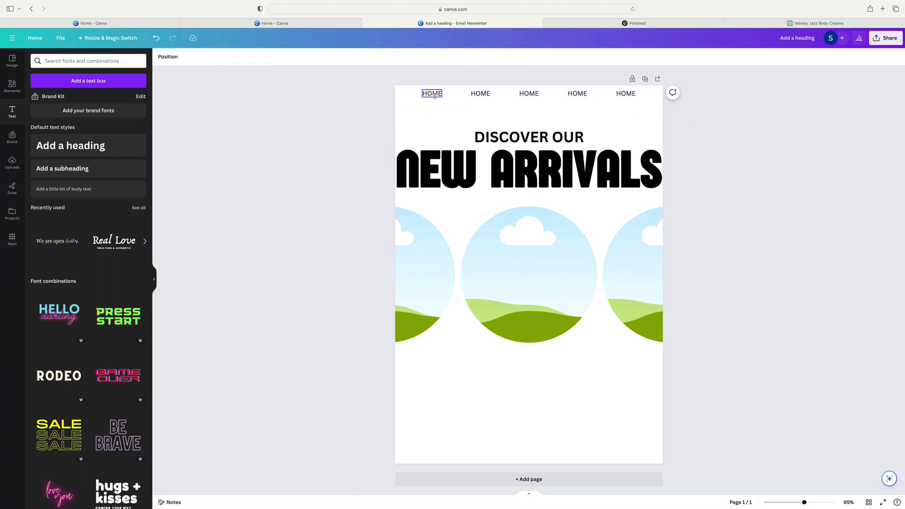
Change the second navigation label to NEW and the third to LOTIONS.
double_click(483, 95)
type("NEW")
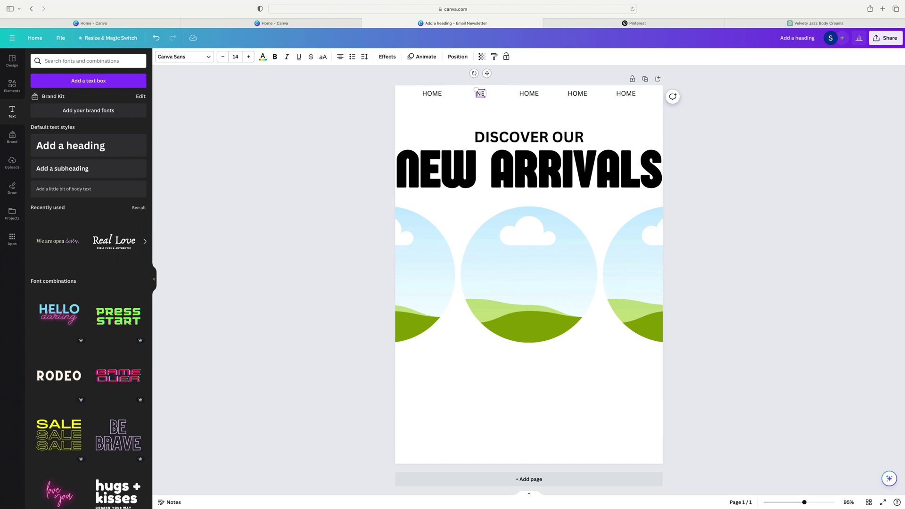
left_click(522, 91)
left_click(522, 92)
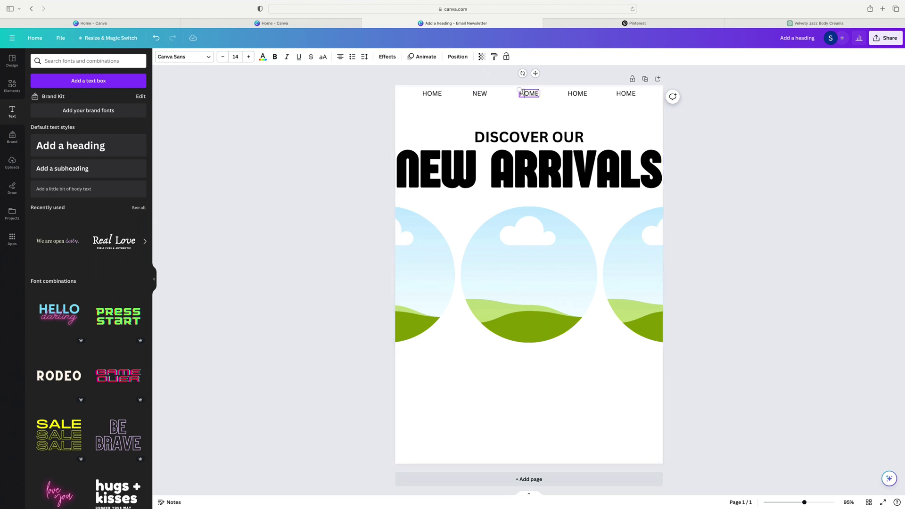
double_click(522, 93)
type("TOPS")
double_click(526, 93)
key("BackSpace")
type("LOTIONS")
Change the fourth navigation label to OILS and the fifth to SALE.
left_click(571, 93)
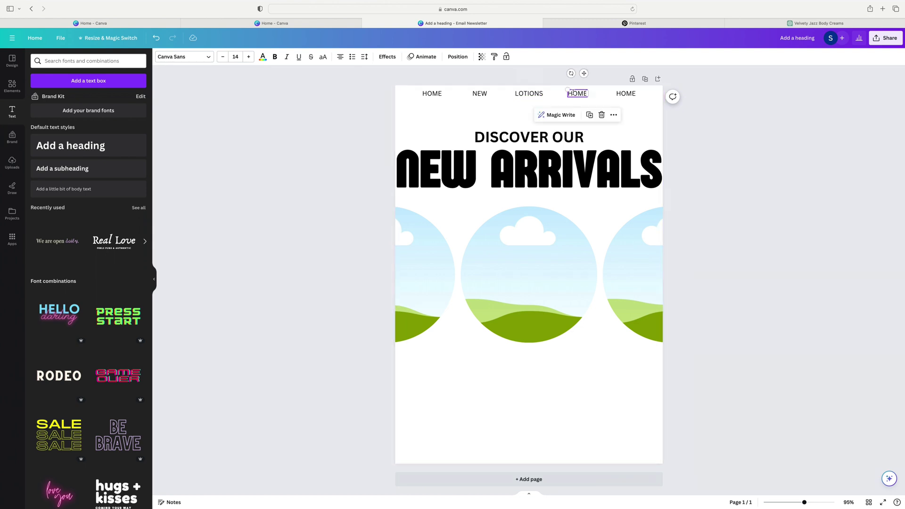
double_click(571, 93)
type("OILS")
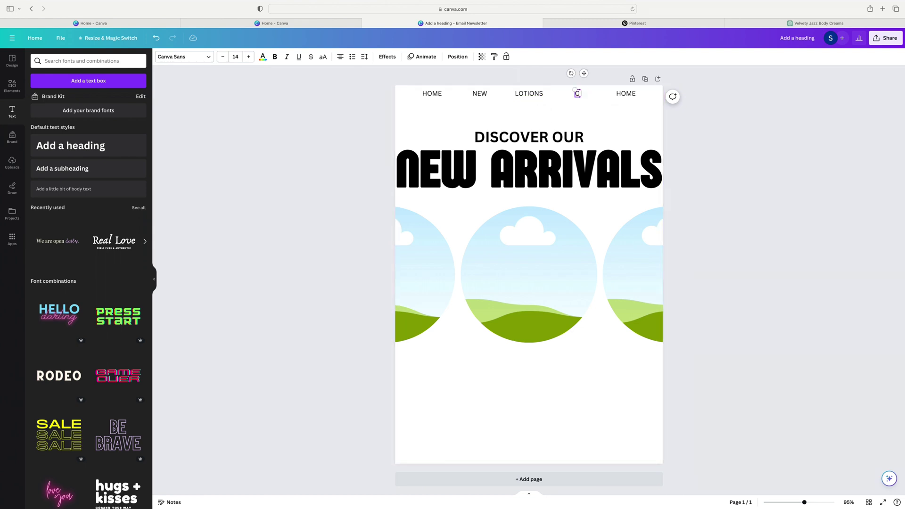
left_click(616, 94)
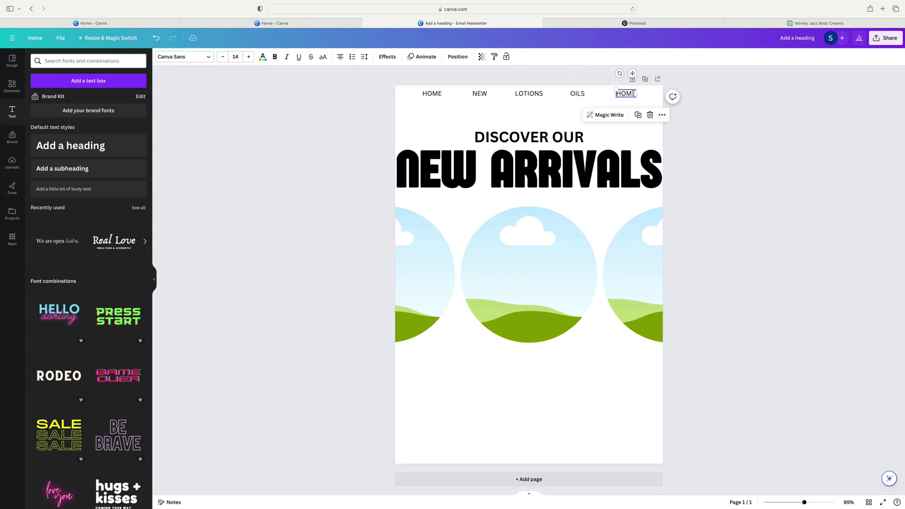
left_click_drag(617, 94, 633, 93)
type("SALE")
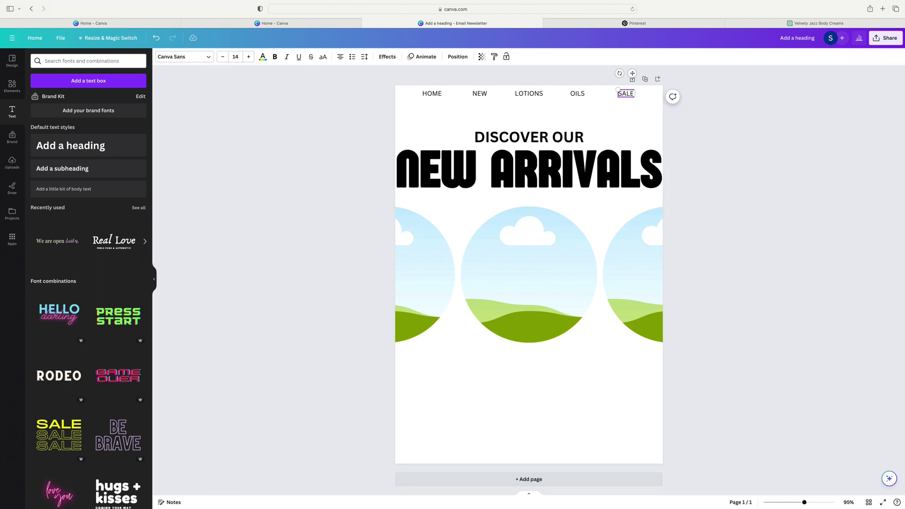
left_click(707, 117)
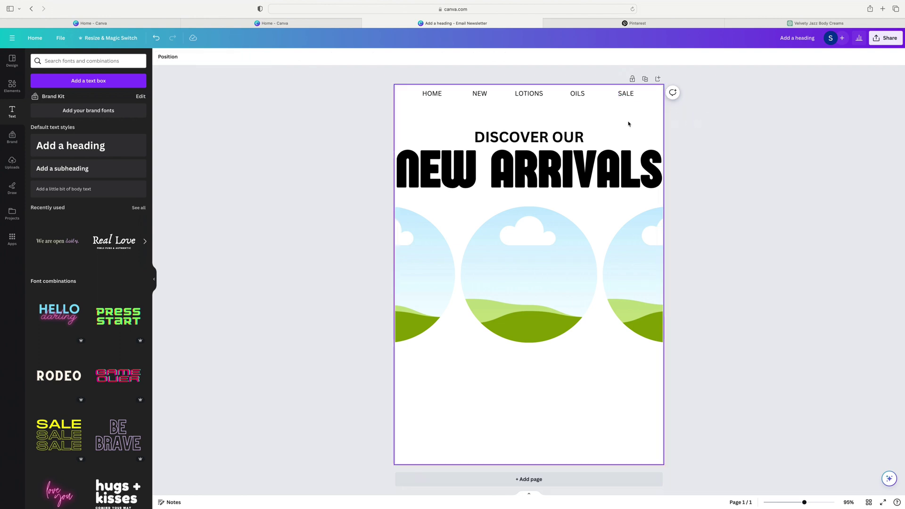
left_click(481, 94)
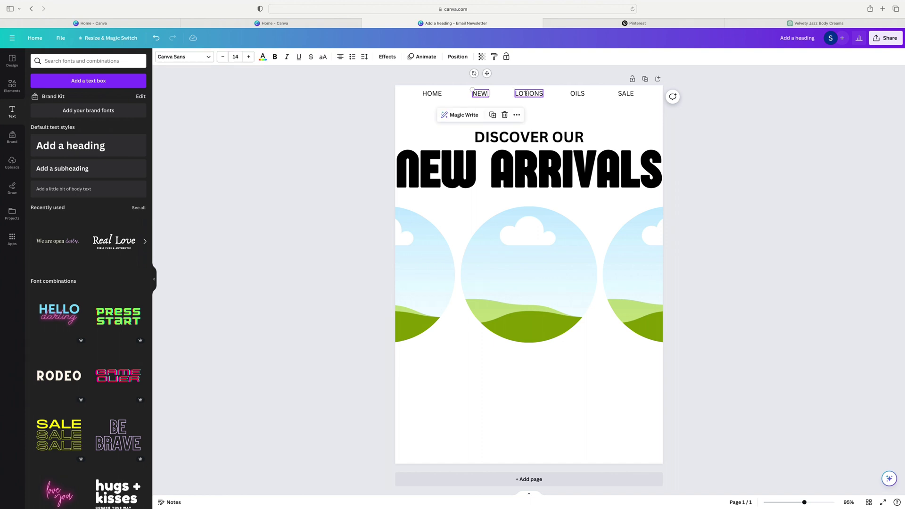
left_click(740, 141)
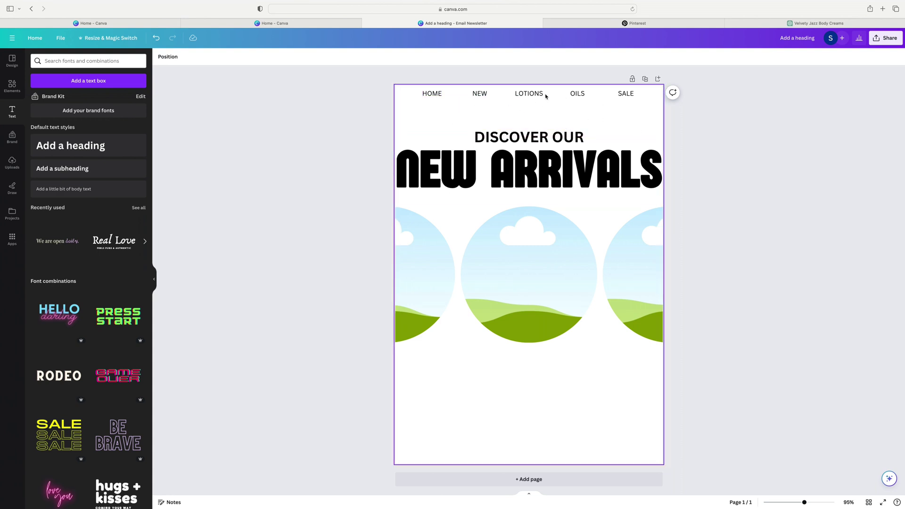
Make the SALE label in the navigation row bold.
left_click(626, 93)
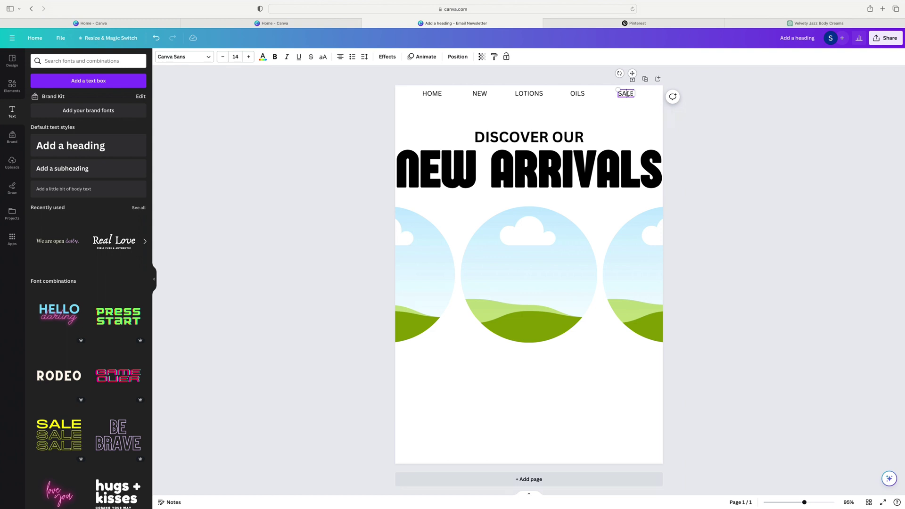
double_click(626, 94)
left_click(276, 57)
left_click(697, 170)
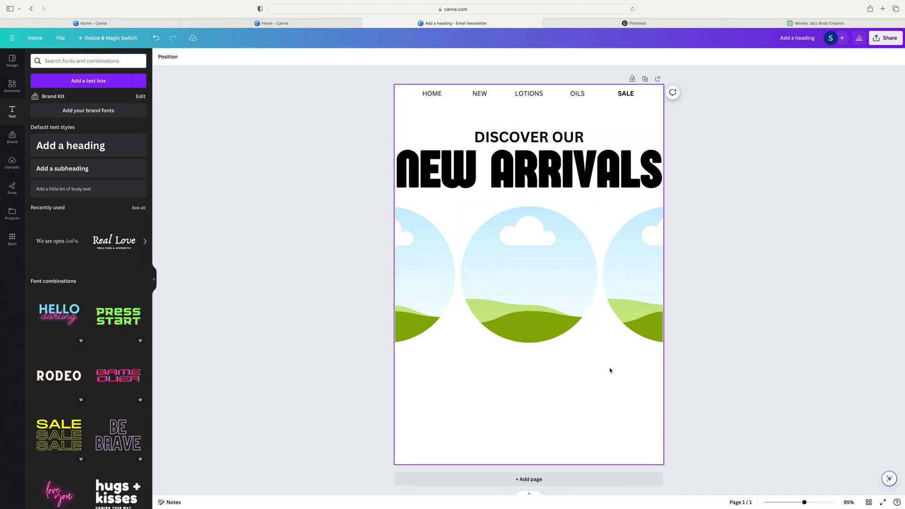
Set the page background to the pale pink brand colour #fbf2ed.
left_click(422, 127)
left_click(161, 58)
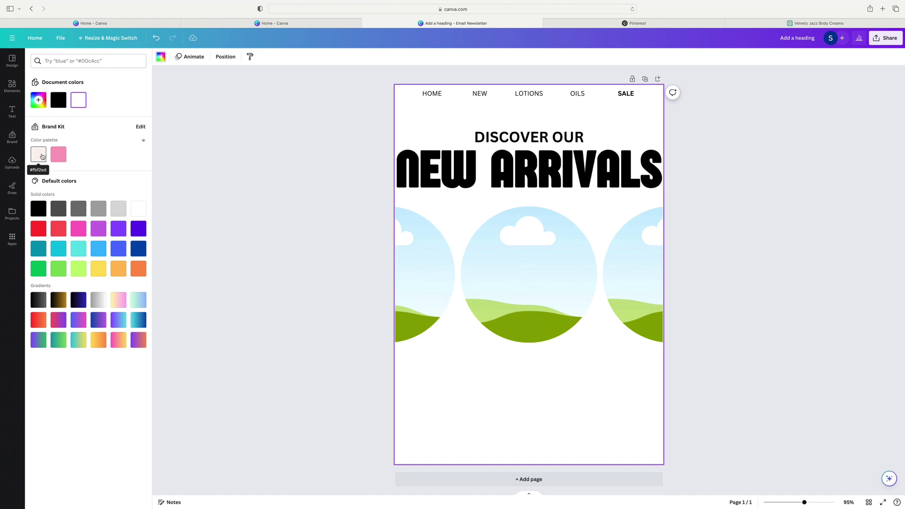
left_click(42, 157)
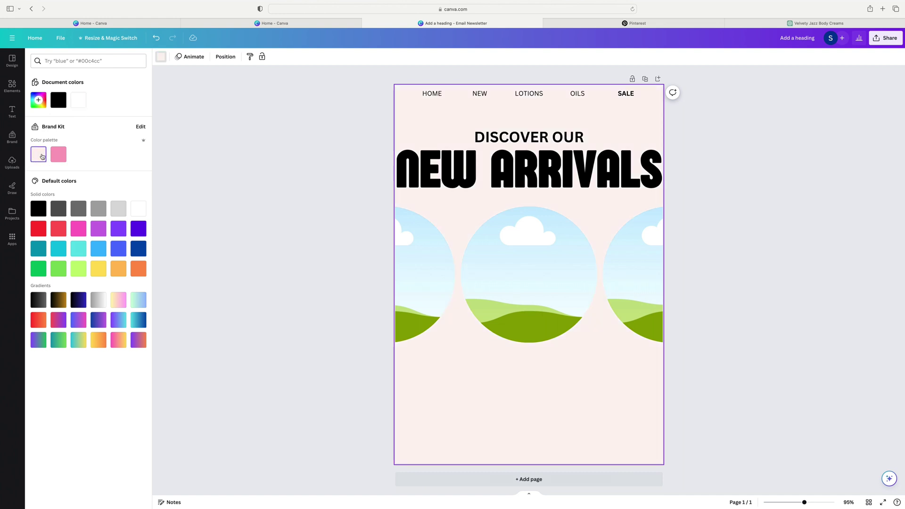
left_click(757, 172)
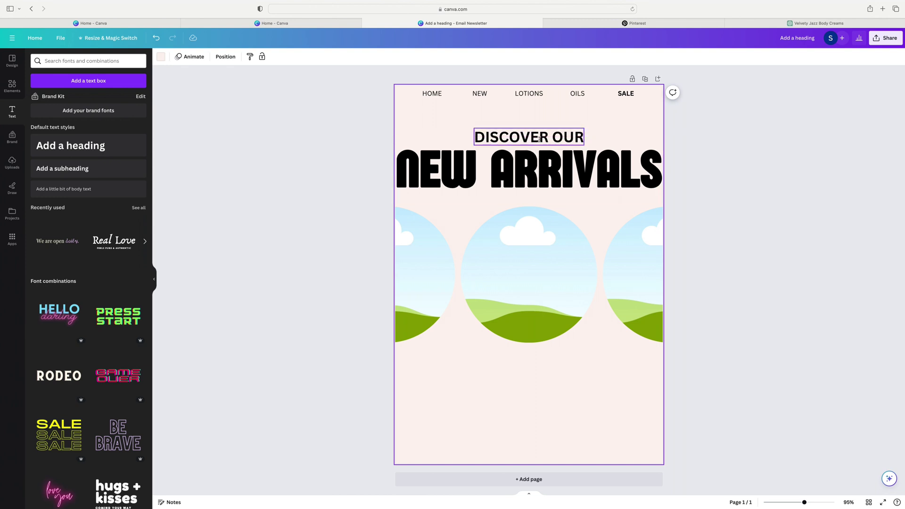
Apply the Lift text effect to the NEW ARRIVALS heading and adjust its intensity.
left_click(535, 172)
left_click(388, 57)
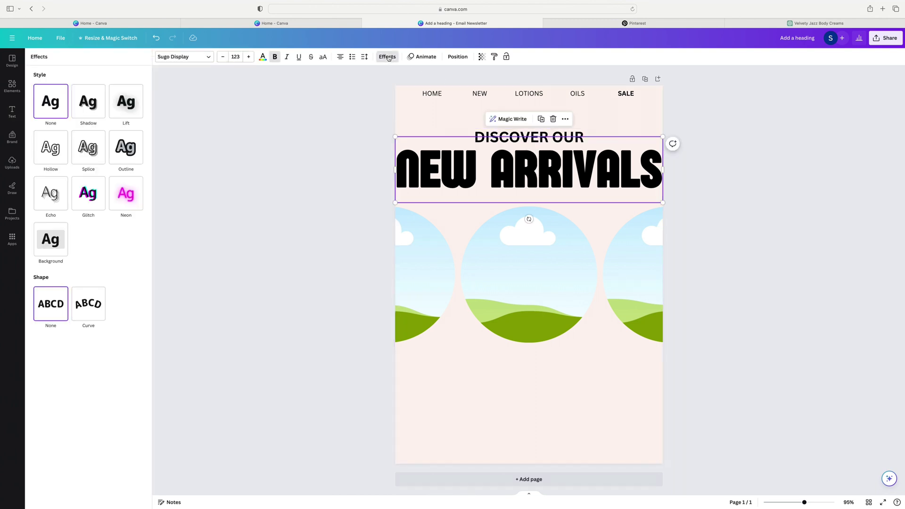
left_click(125, 108)
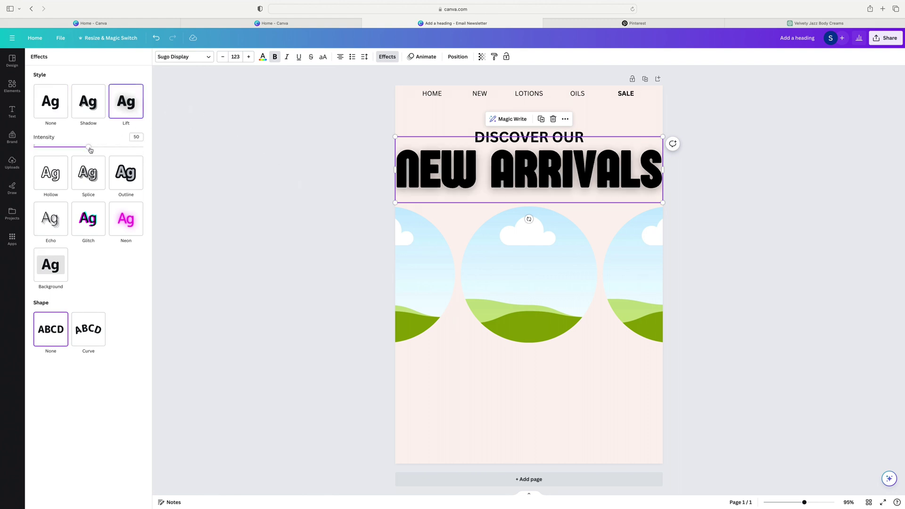
mouse_move(88, 147)
left_mouse_down()
mouse_move(116, 149)
mouse_move(93, 151)
left_mouse_up()
key("Escape")
Apply the Lift text effect at intensity 50 to the DISCOVER OUR subheading.
left_click(502, 136)
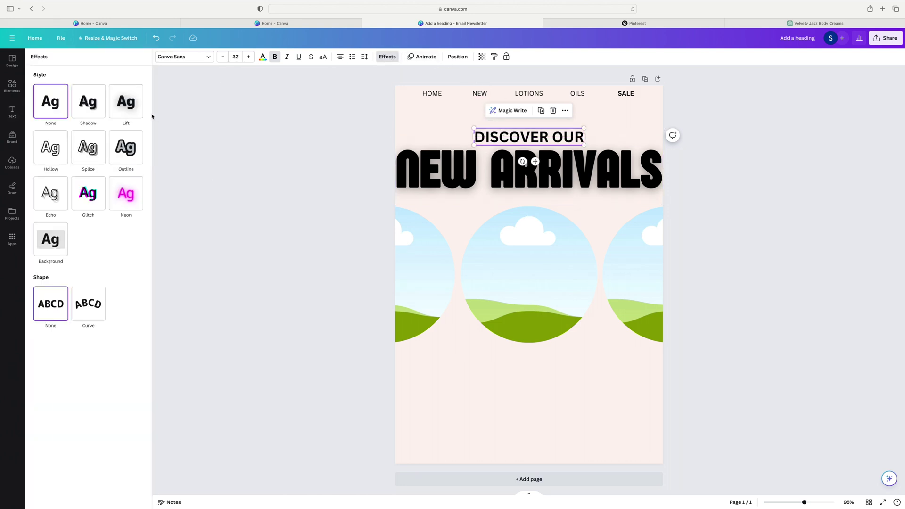
left_click(126, 111)
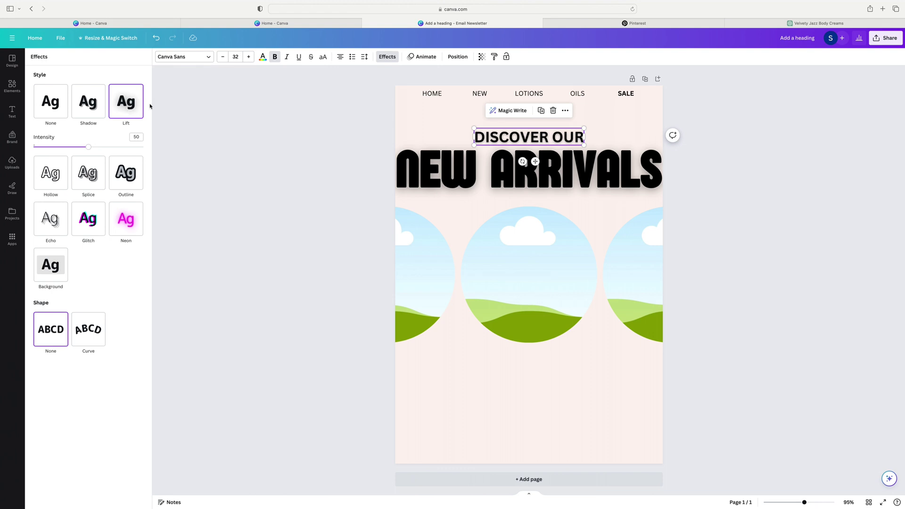
key("Escape")
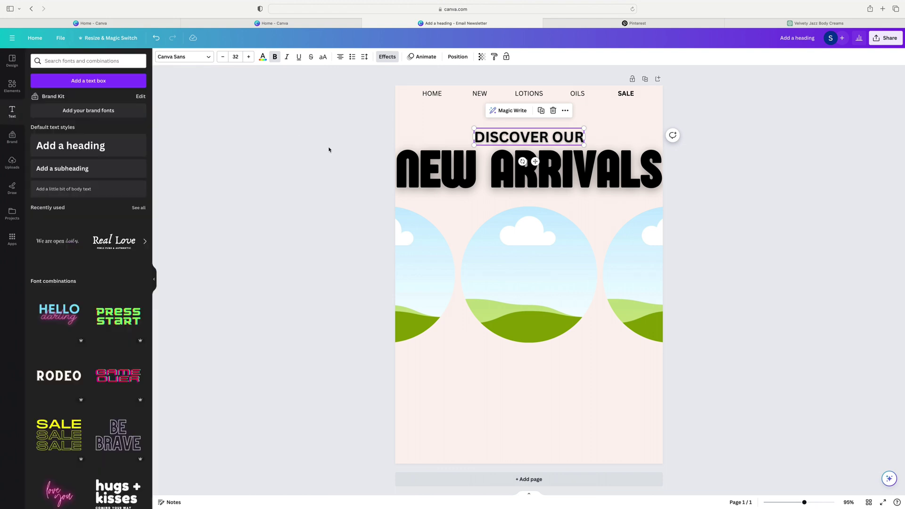
key("Escape")
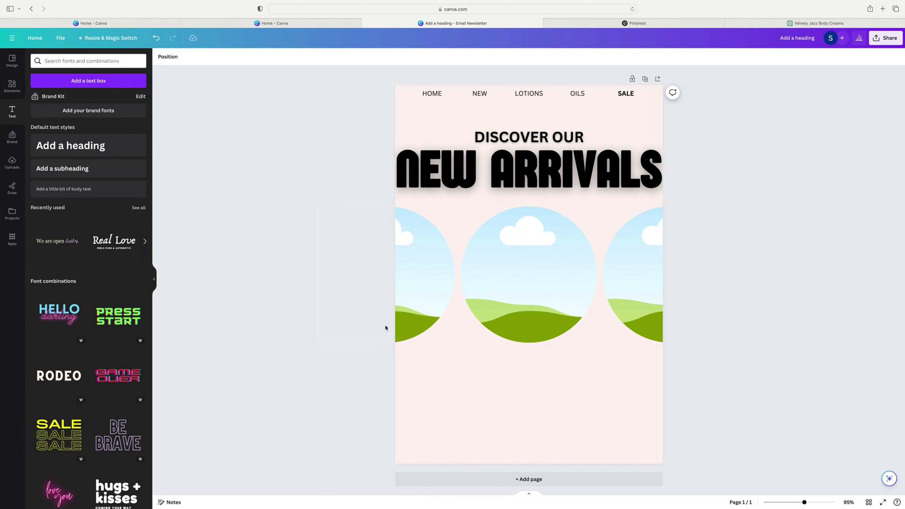
Add a subheading below the circular frames reading "WE HEARD YOU WERE READY FOR SOMETHING NEW!".
left_click(75, 172)
left_click(683, 293)
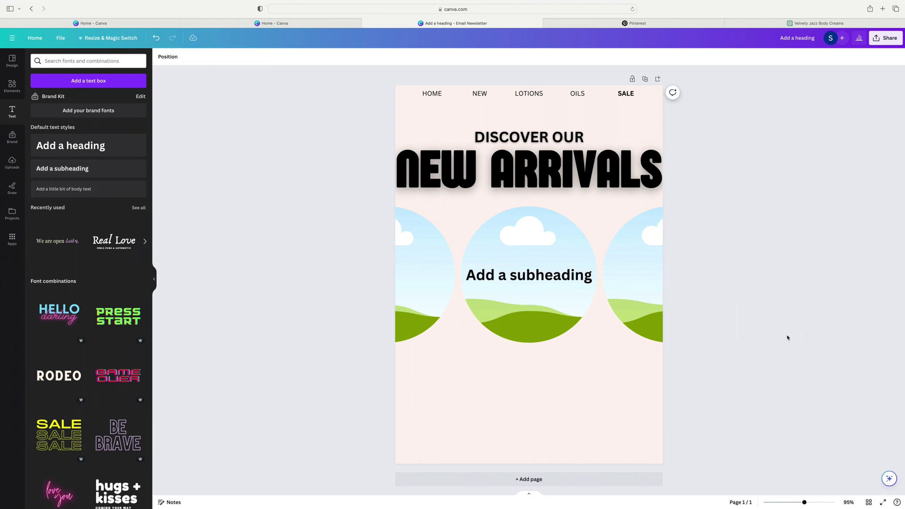
left_click_drag(538, 274, 532, 362)
double_click(532, 362)
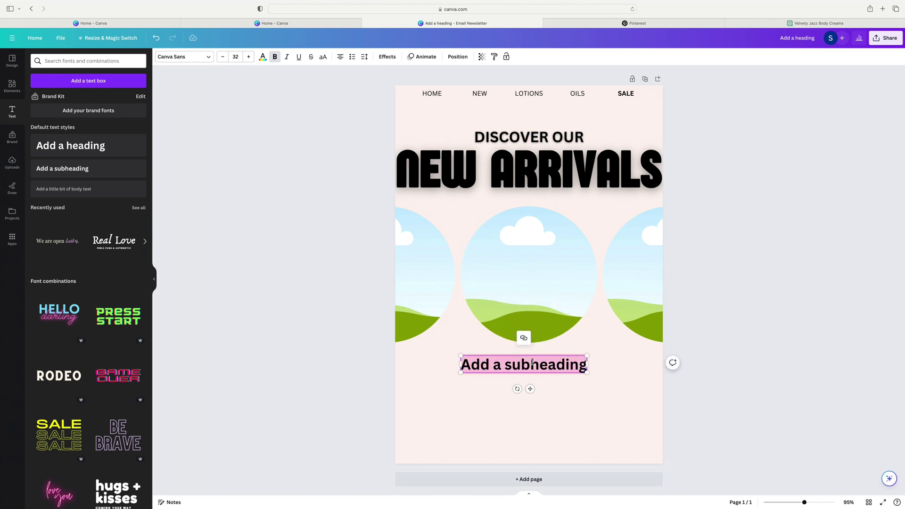
type("WE")
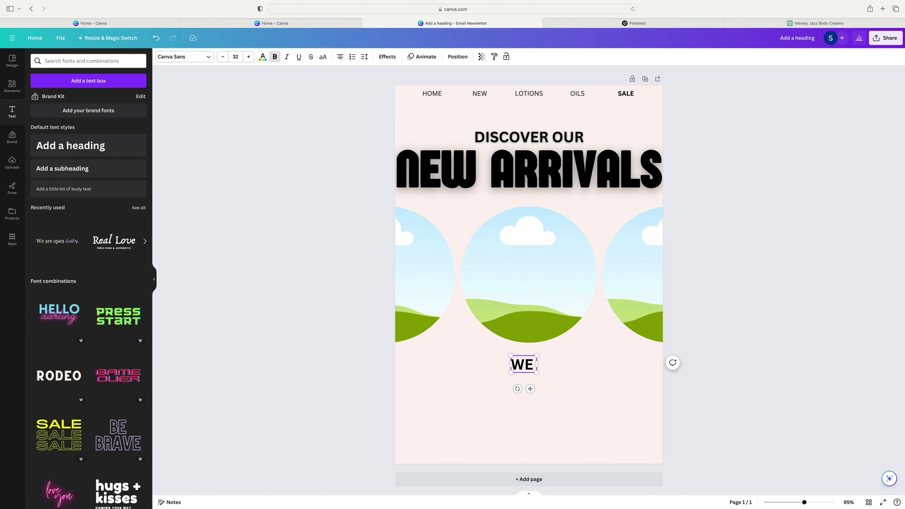
type(" HEARD YOU")
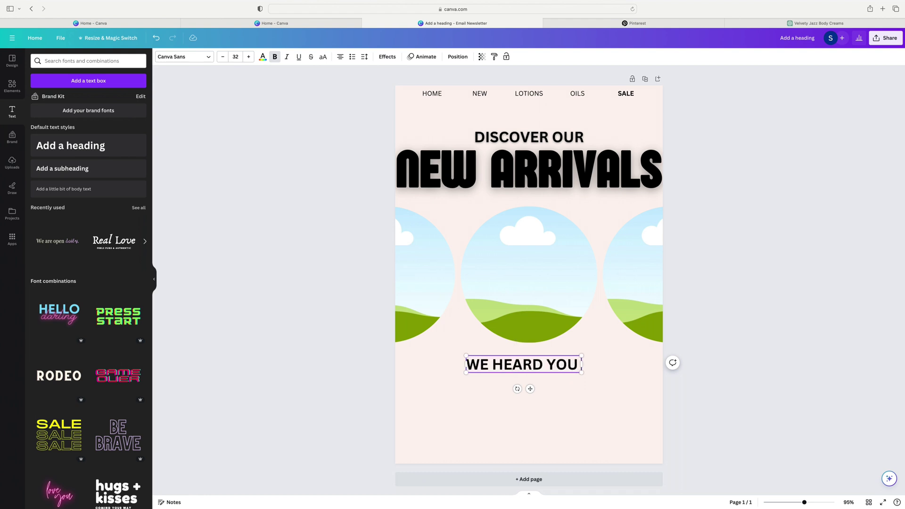
type(" WERE")
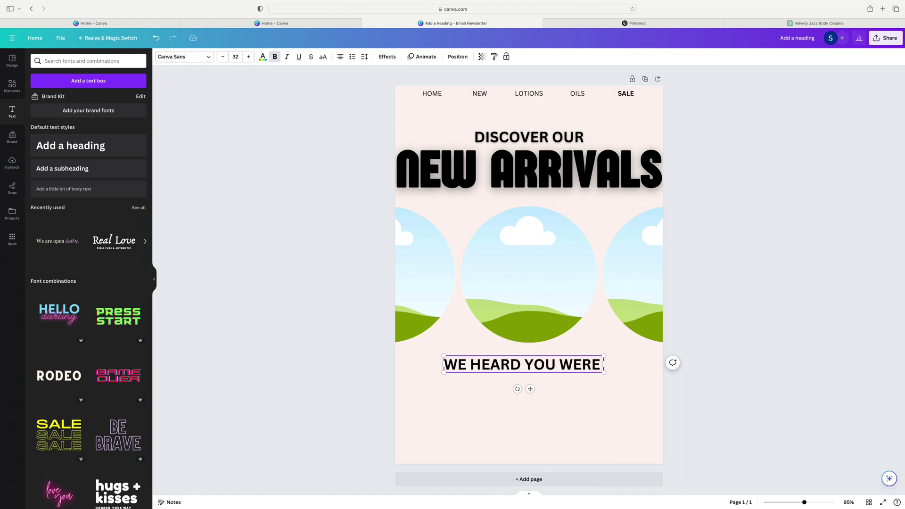
type(" READY FOR")
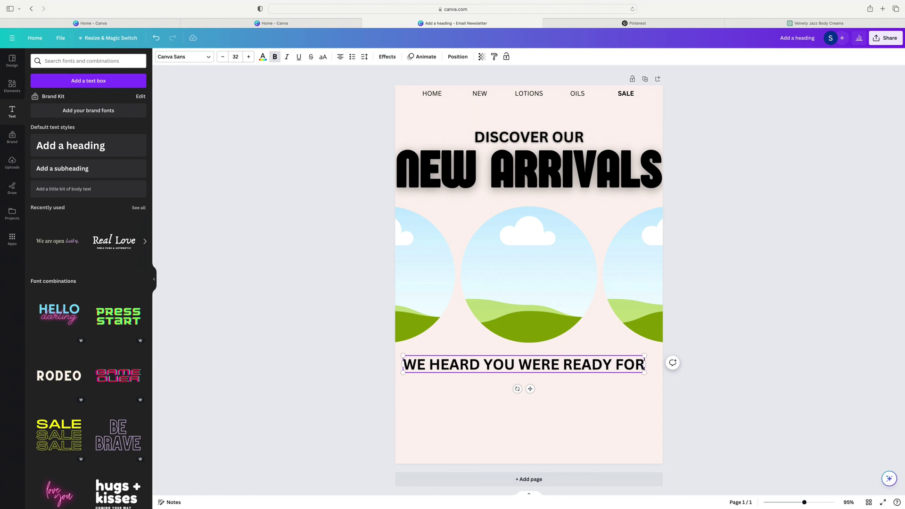
type(" SOMETHING ")
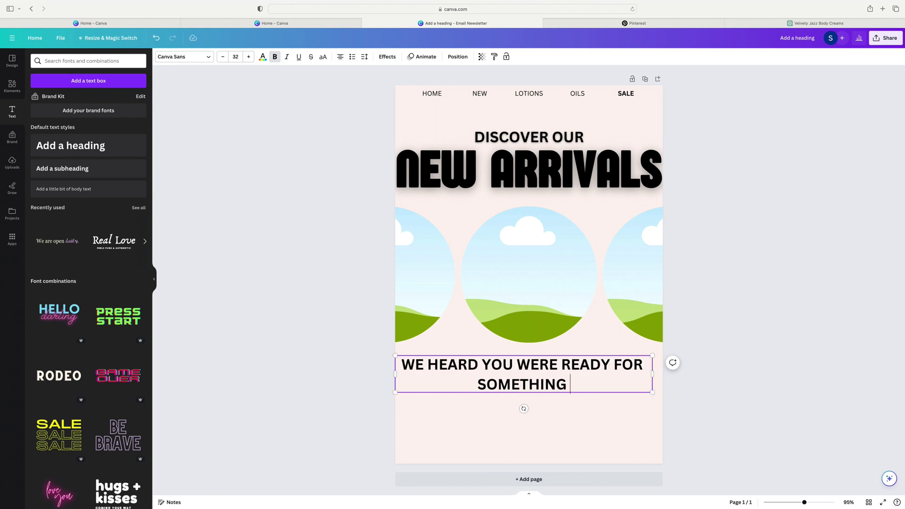
type("NEW")
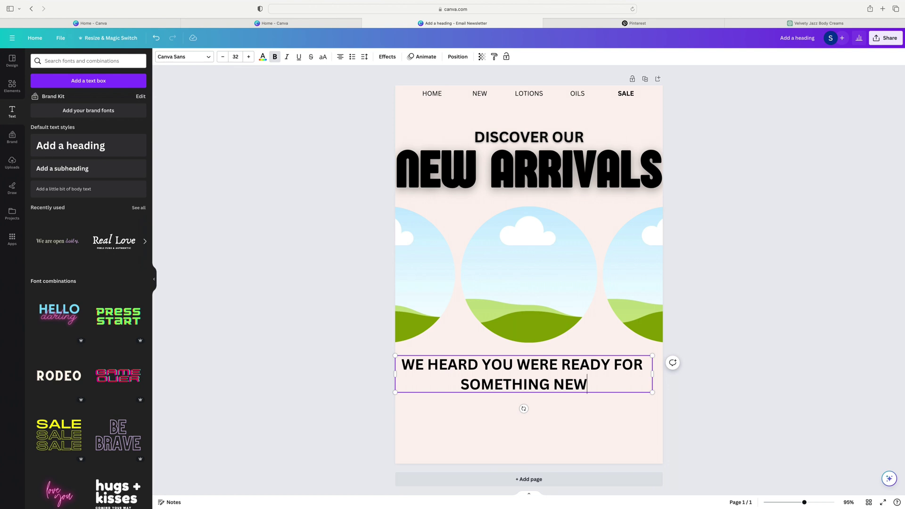
type("!")
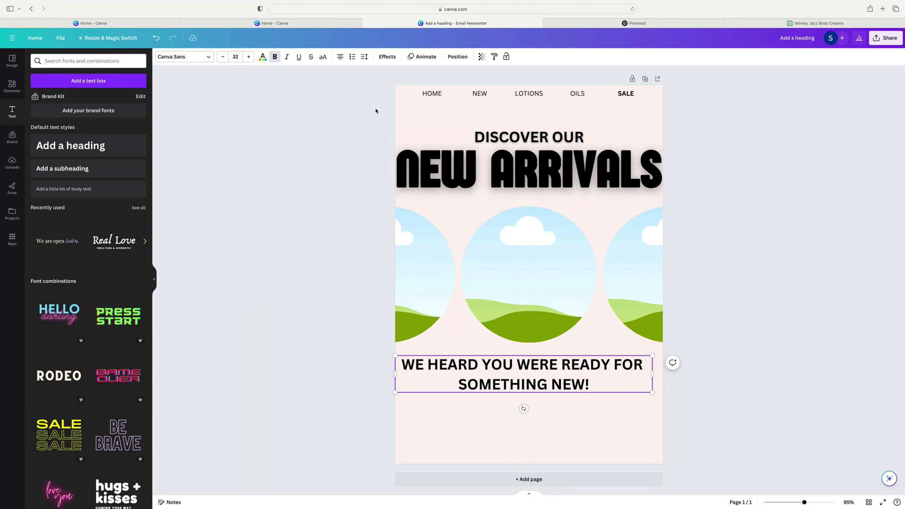
Change the font of the new tagline below the frames to Futura.
left_click(208, 57)
left_click(139, 78)
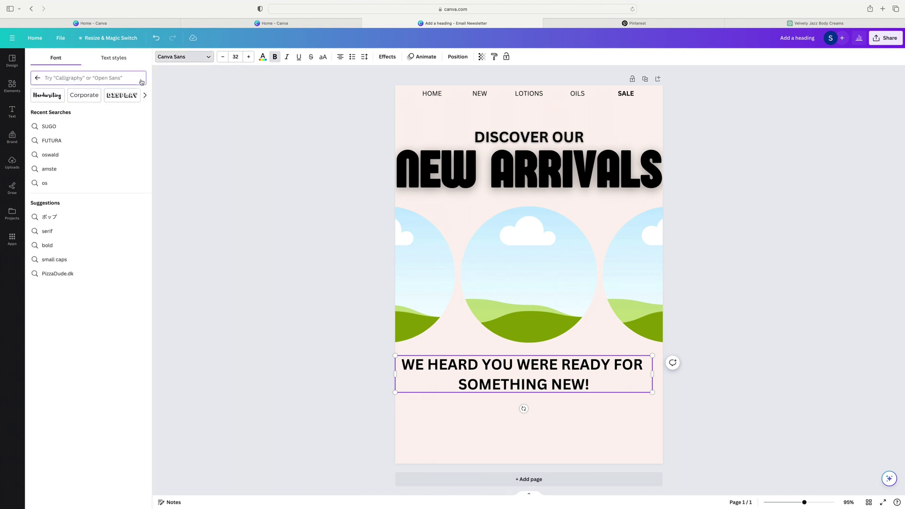
type("FU")
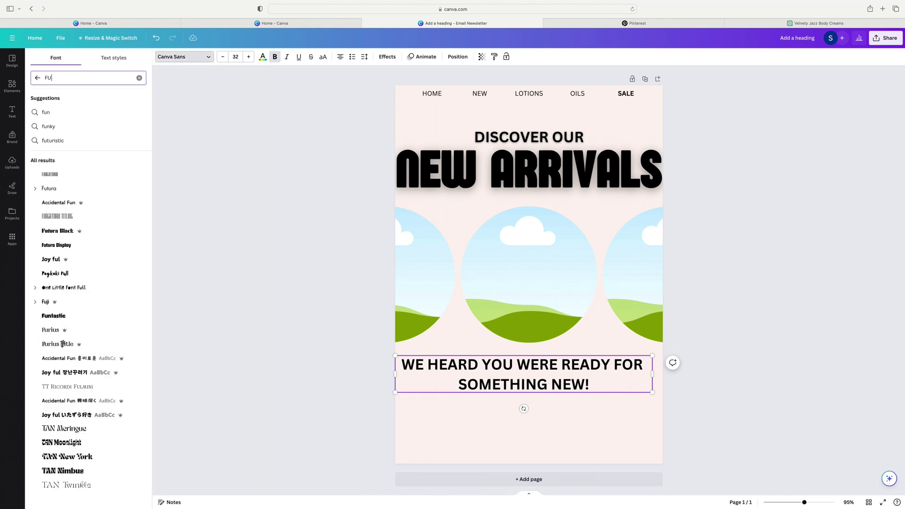
type("TURA")
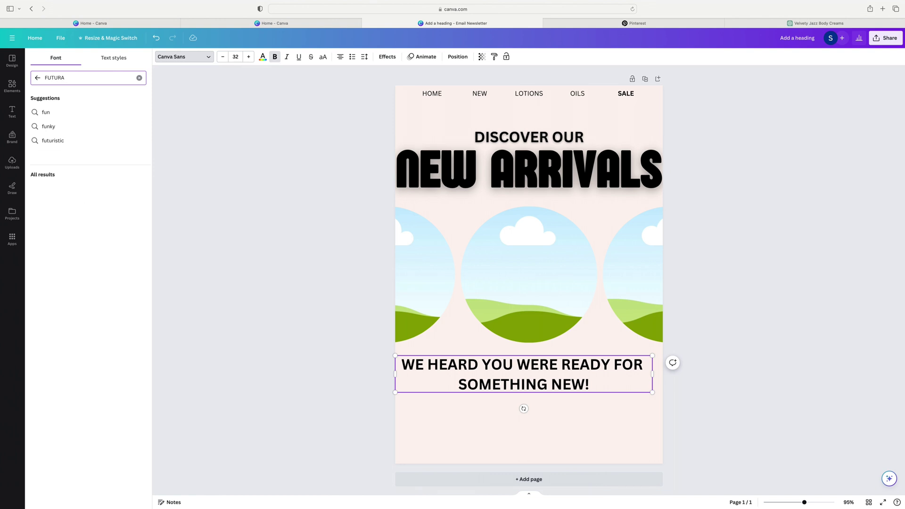
left_click(71, 118)
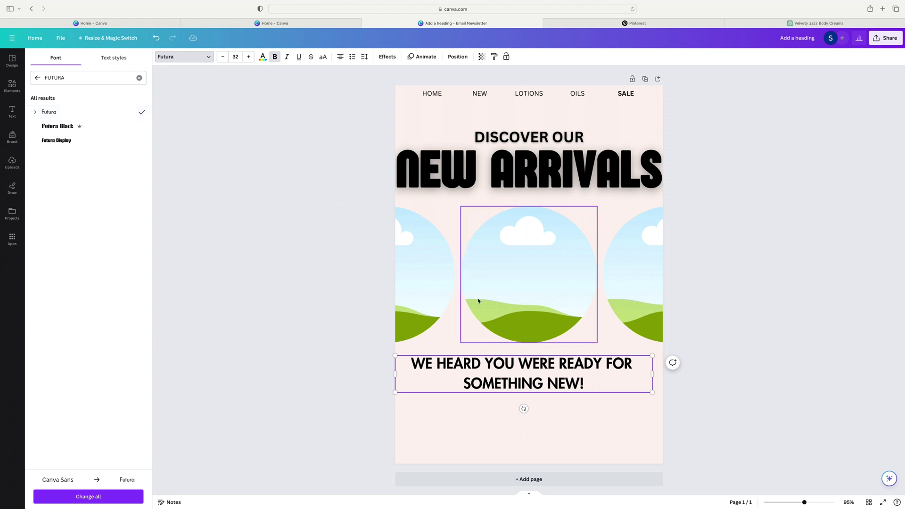
Widen the tagline's text box so it fits on one line and reduce its font size to 25.
left_click(225, 58)
left_click(225, 58)
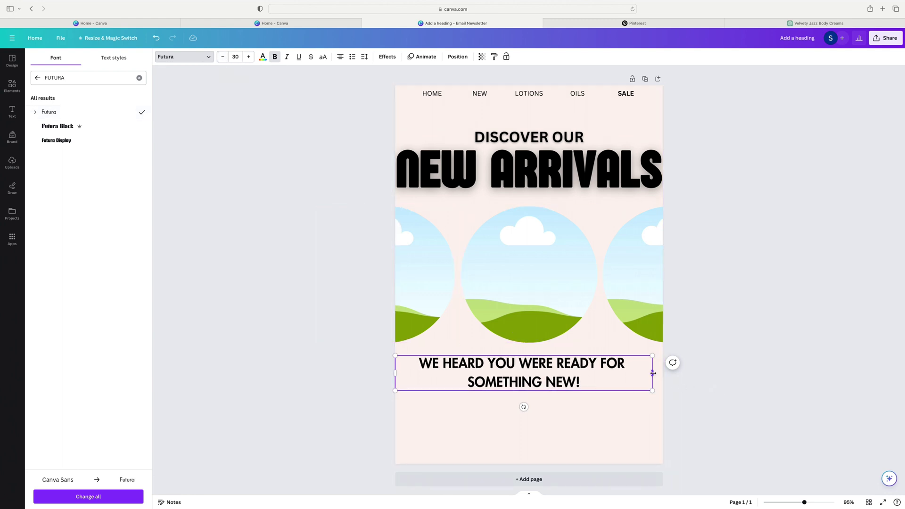
left_click_drag(652, 372, 726, 363)
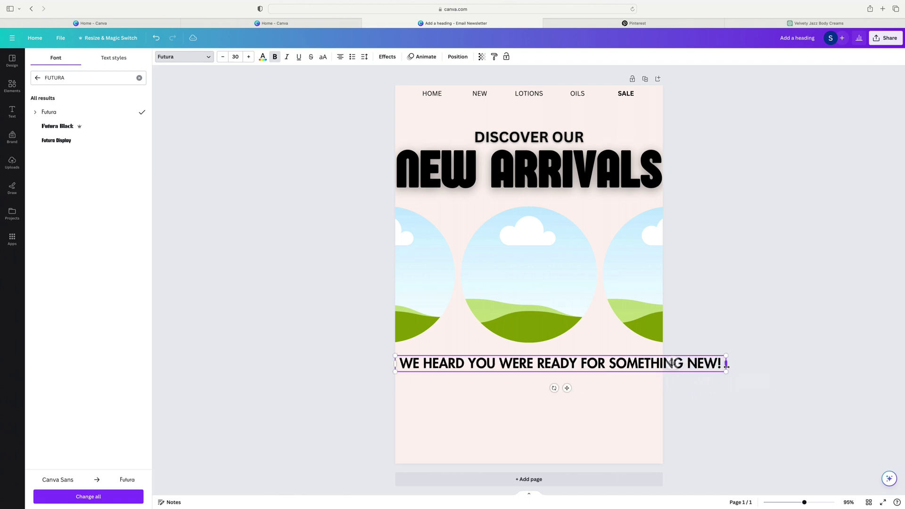
left_click(224, 58)
left_click(224, 57)
left_click(224, 58)
left_click(224, 58)
left_click(225, 57)
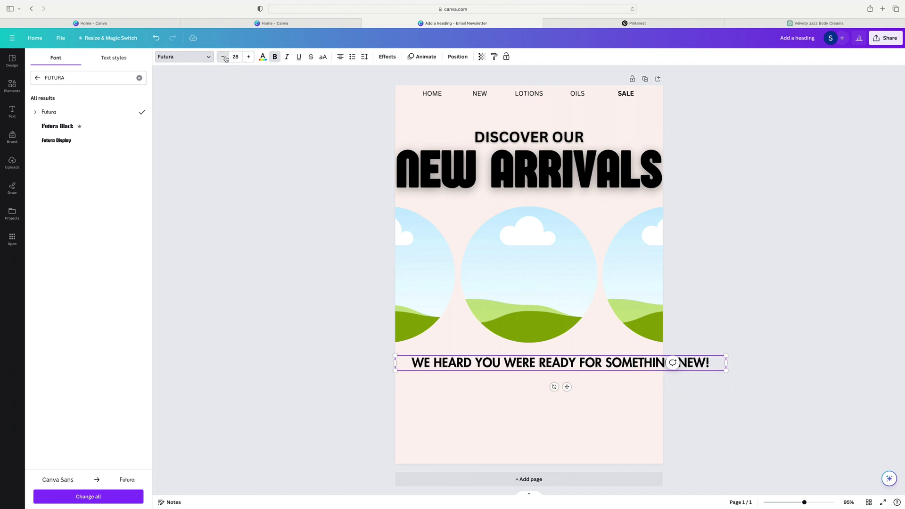
left_click(225, 57)
left_click(224, 58)
left_click(248, 57)
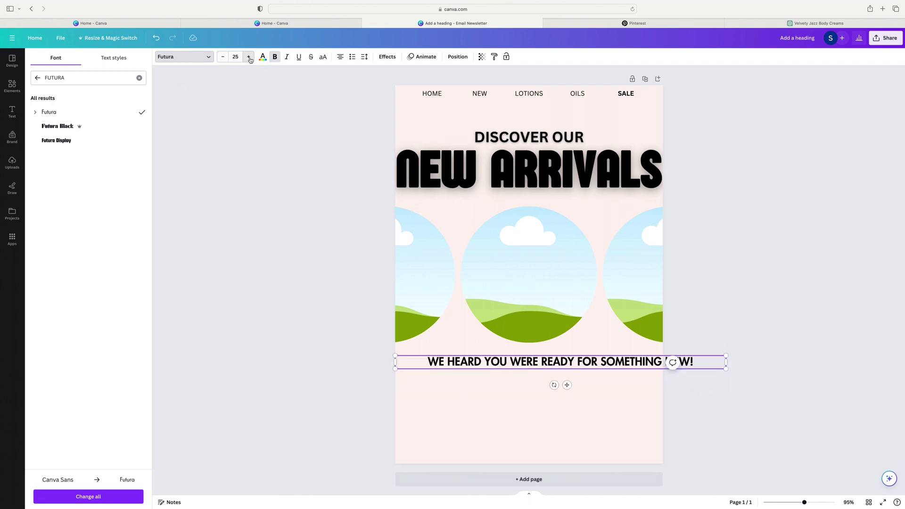
left_click(724, 333)
Centre the tagline horizontally on the page and reduce its font size to 22.
left_click_drag(552, 365, 518, 366)
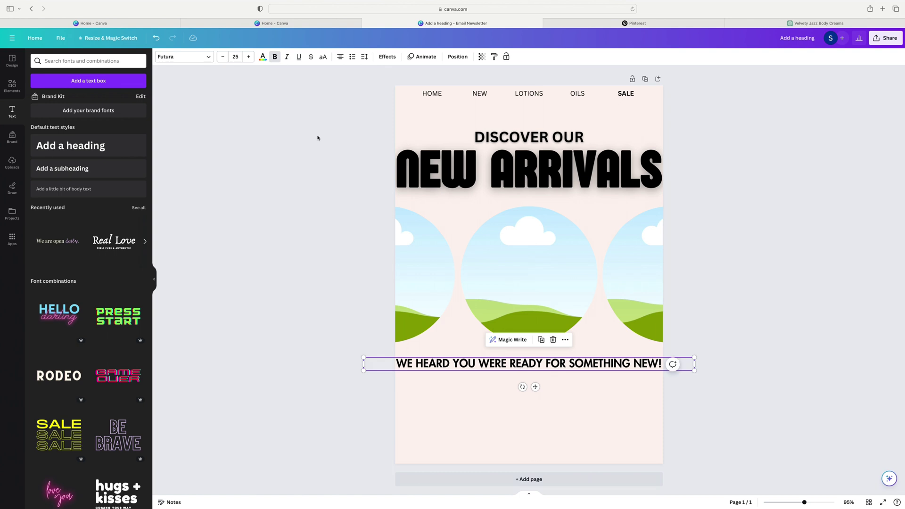
left_click(222, 61)
left_click(222, 61)
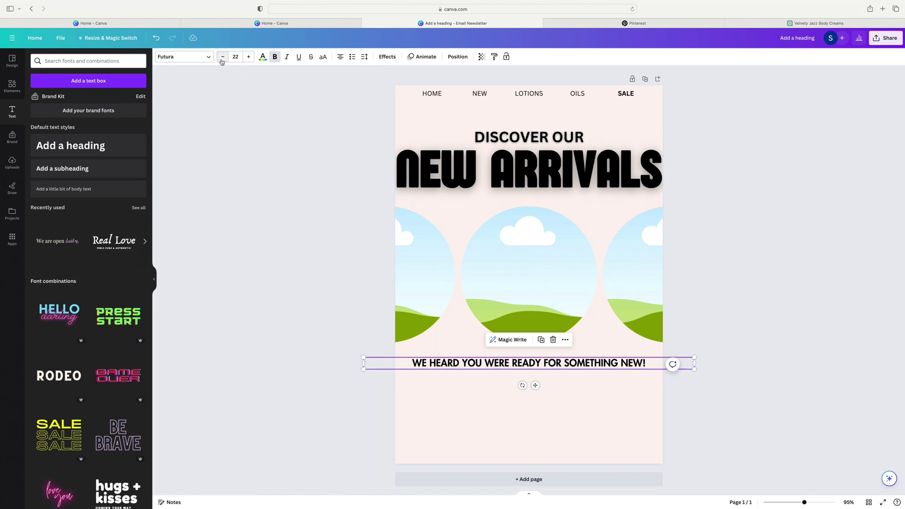
left_click(687, 196)
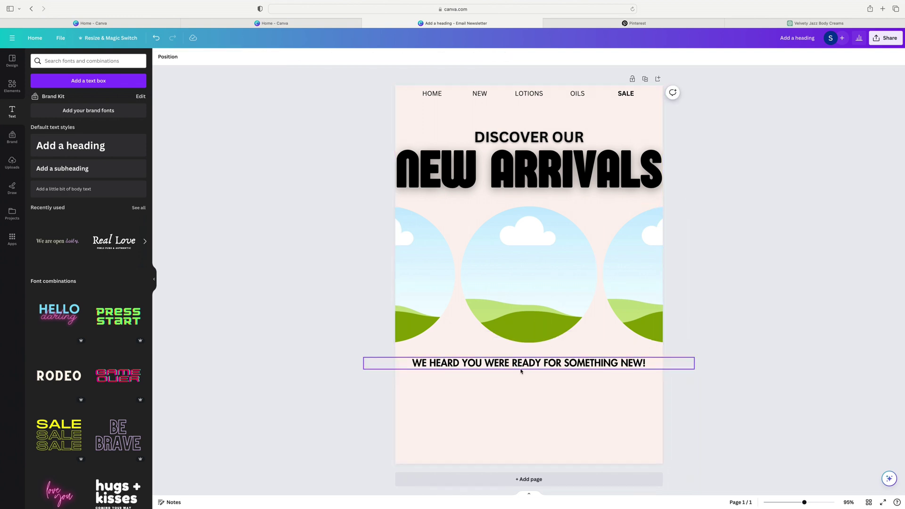
left_click_drag(522, 367, 520, 365)
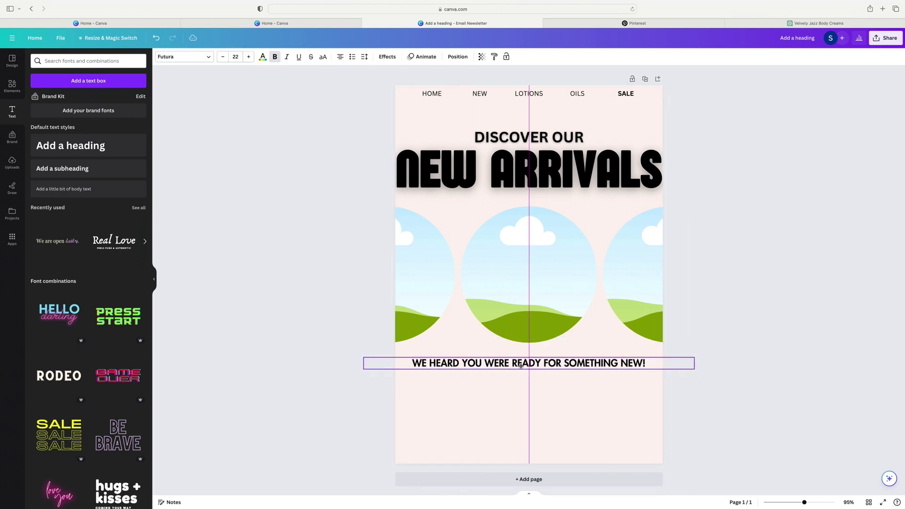
left_click(458, 59)
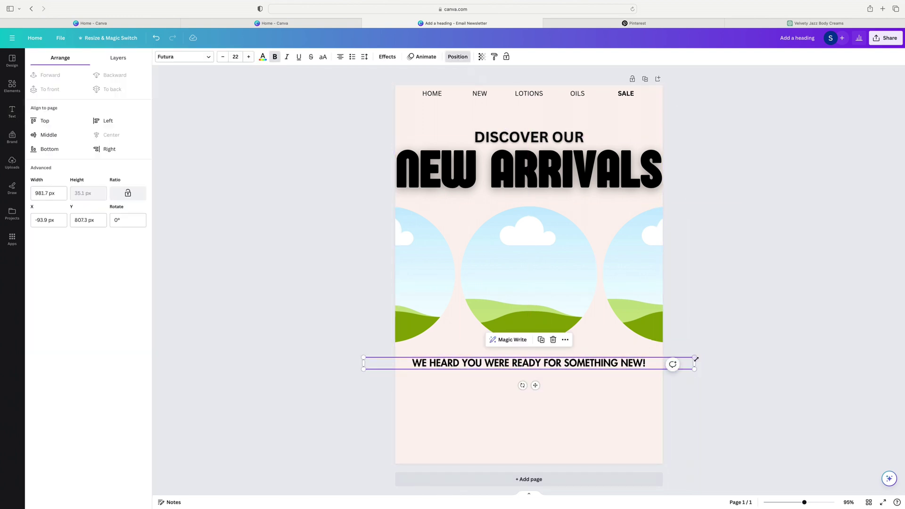
left_click(737, 351)
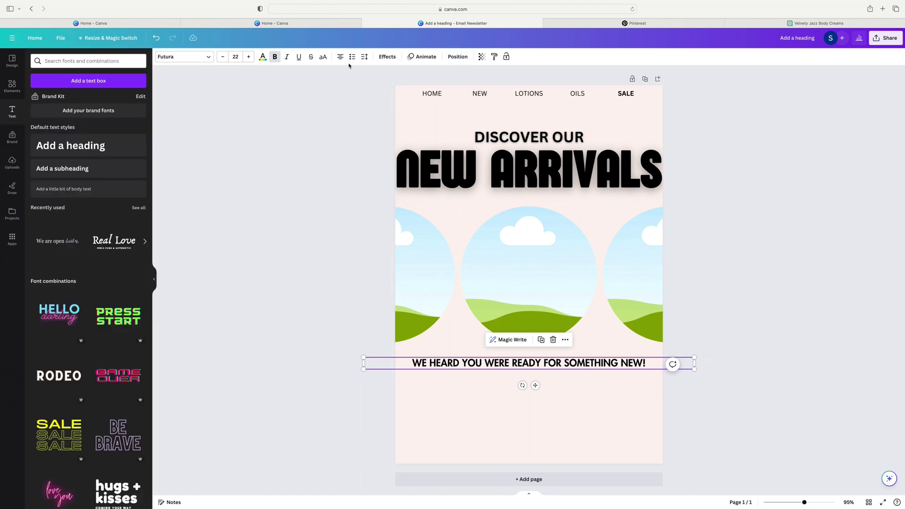
Apply the Lift text effect at intensity 50 to the tagline below the frames.
left_click(387, 57)
left_click(123, 110)
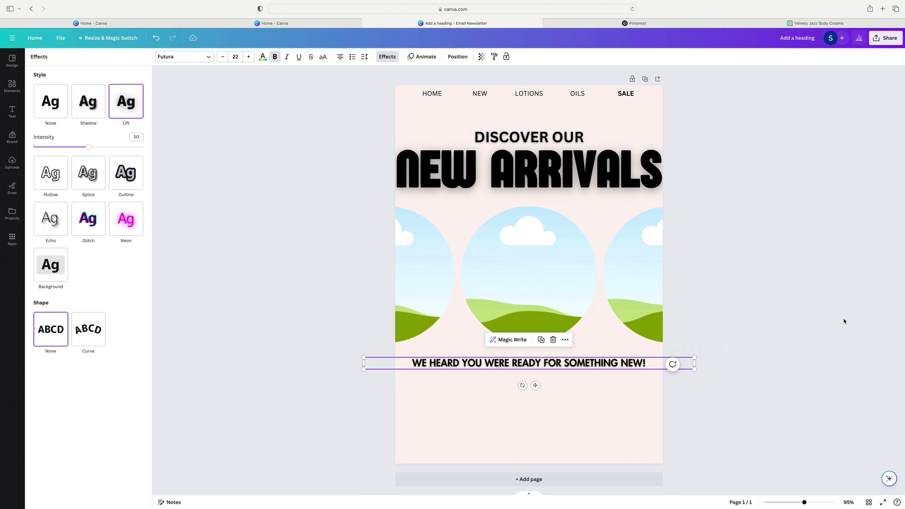
left_click(768, 303)
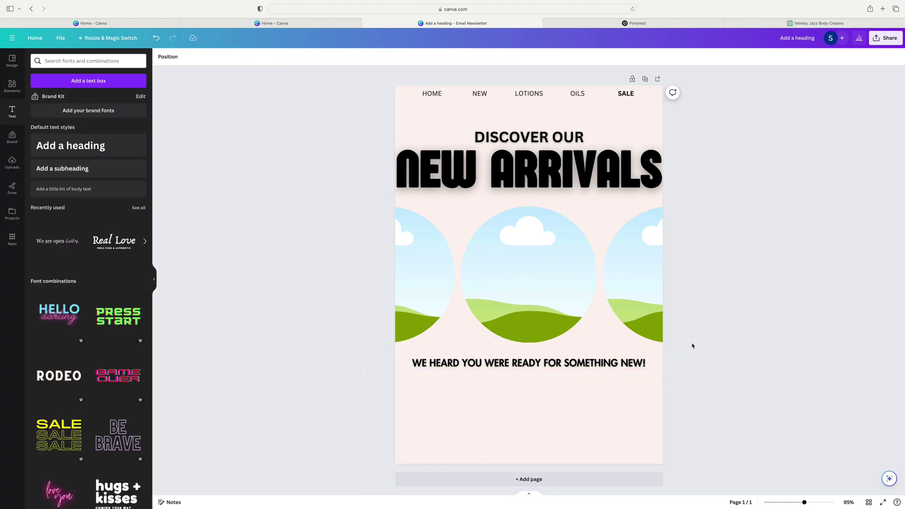
left_click(533, 357)
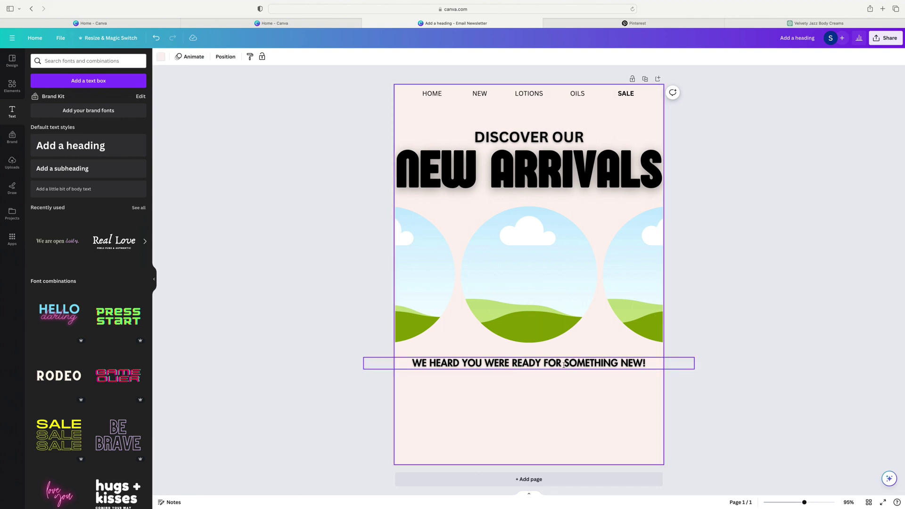
Add a body text box and place it directly below the tagline.
left_click(725, 329)
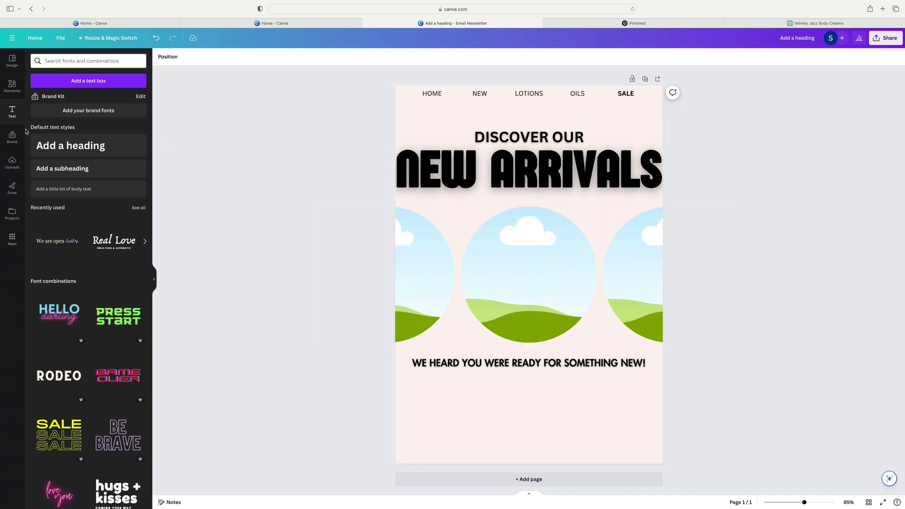
left_click(67, 193)
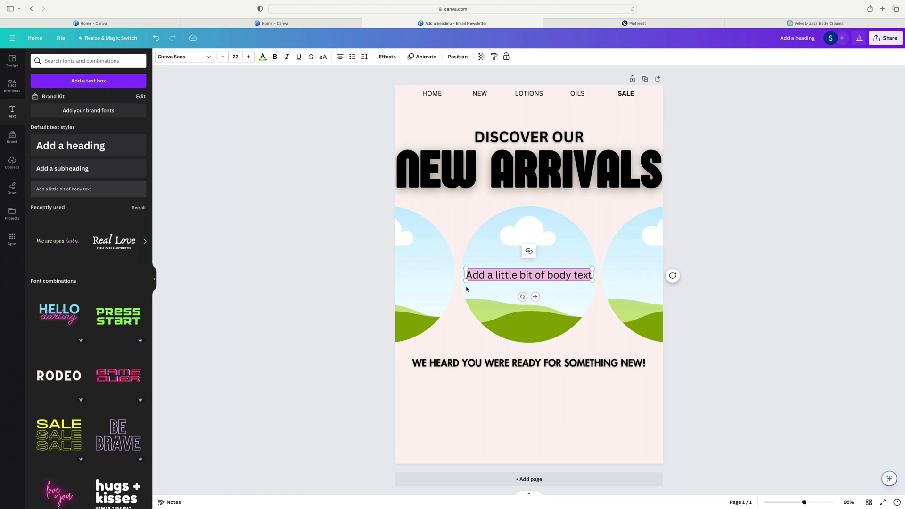
left_click(763, 342)
left_click_drag(559, 277, 560, 383)
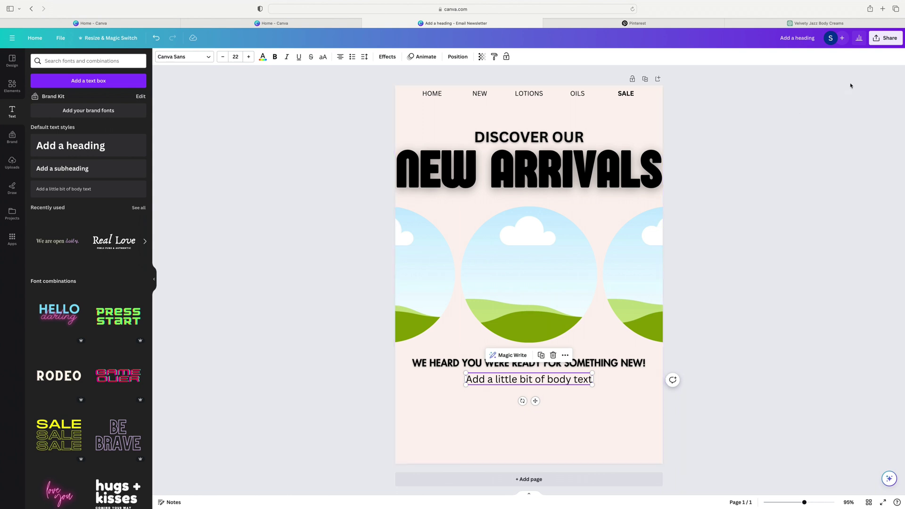
Copy the body cream description from the ChatGPT conversation and paste it over the placeholder body text in the Canva newsletter.
left_click(783, 23)
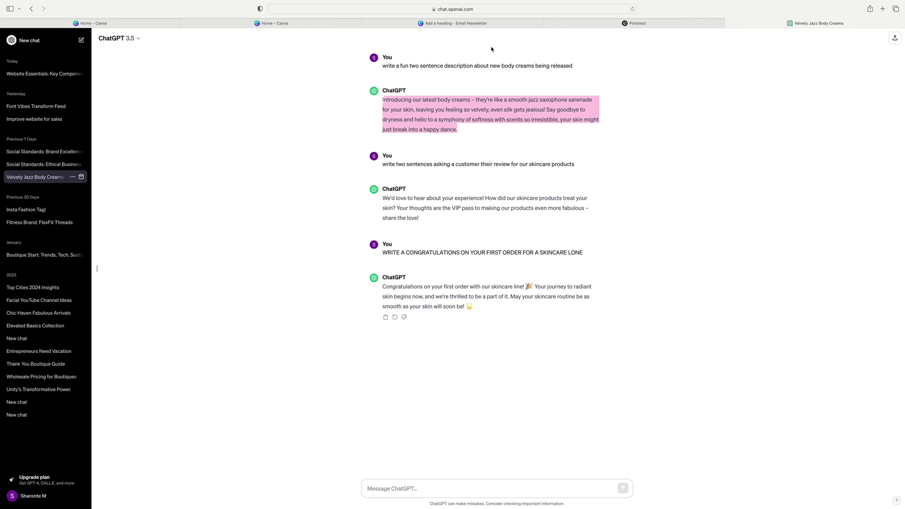
left_click(382, 103)
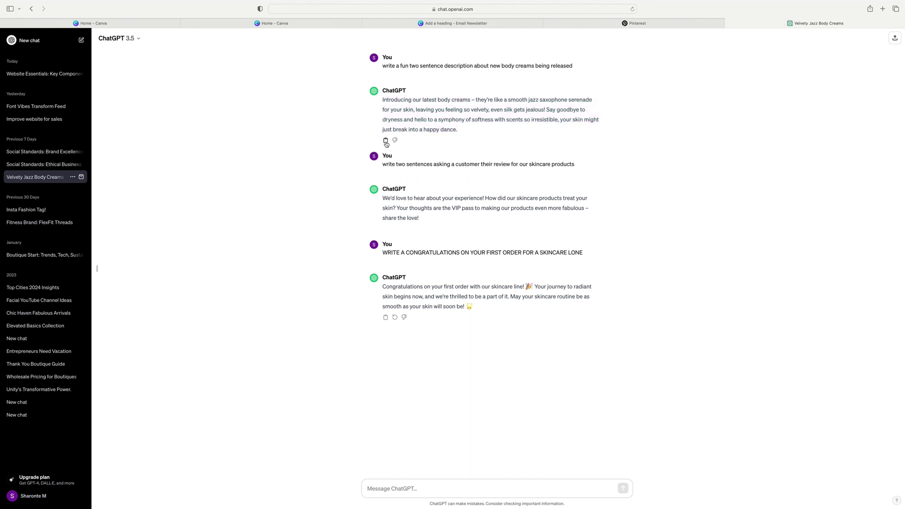
left_click(411, 23)
double_click(496, 379)
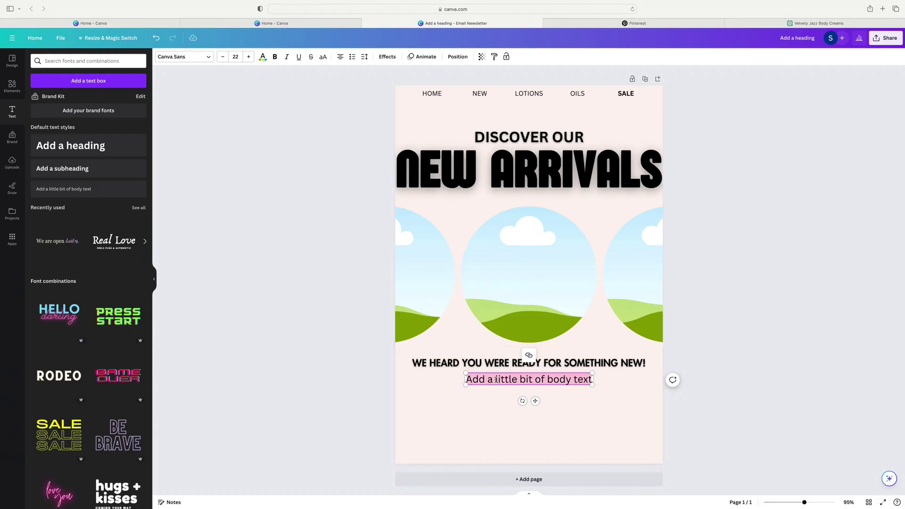
type("Introducing our latest body creams – they're like a smooth jazz saxophone serenade for your skin, leaving you feeling so velvety, even silk gets jealous! Say goodbye to dryness and hello to a symphony of softness with scents so irresistible, your skin might just break into a happy dance.")
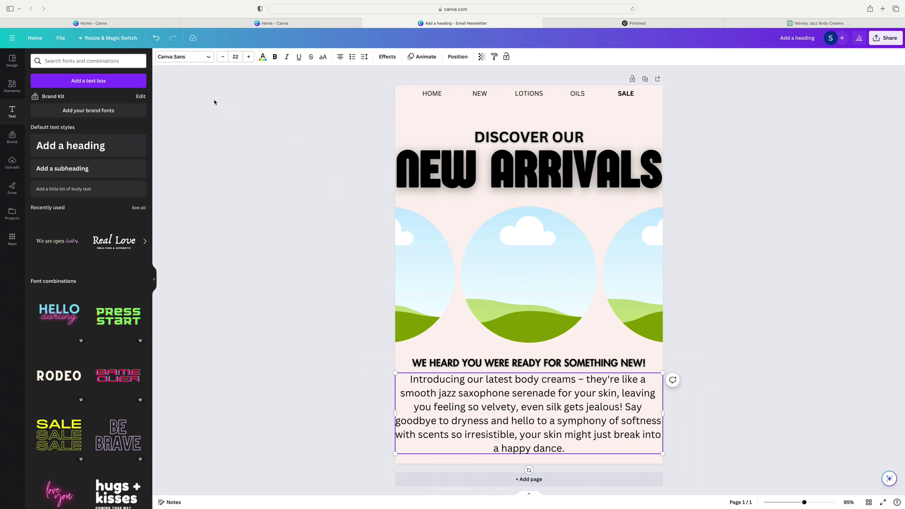
Reduce the font size of the body cream description to 15.
left_click(223, 59)
left_click(223, 57)
left_click(223, 57)
left_click(223, 57)
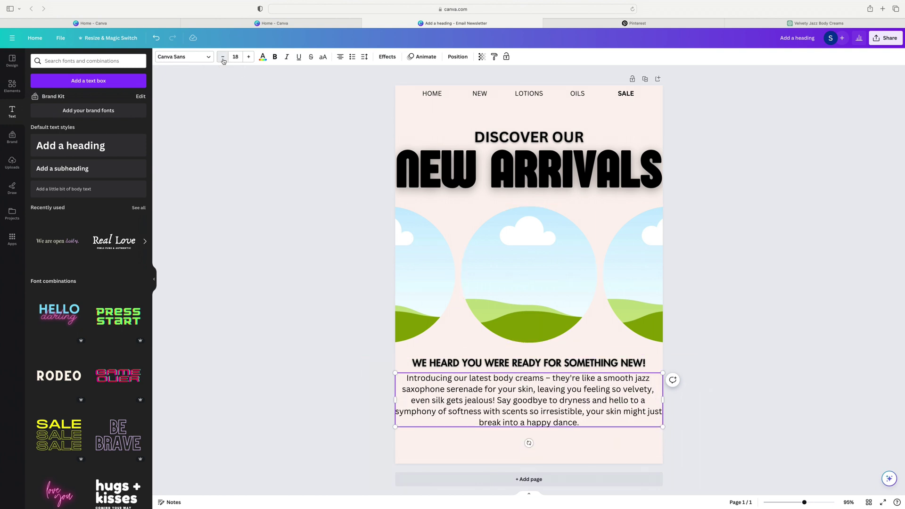
left_click(223, 57)
left_click(223, 57)
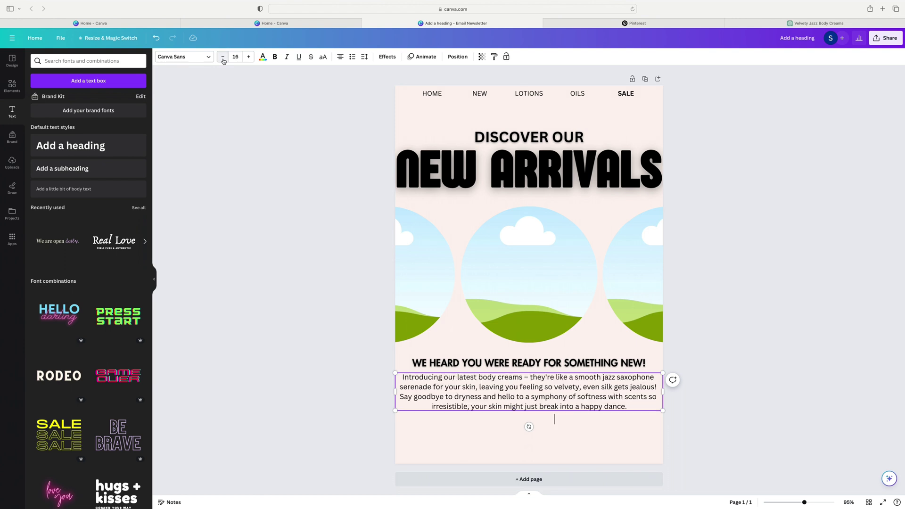
left_click(223, 57)
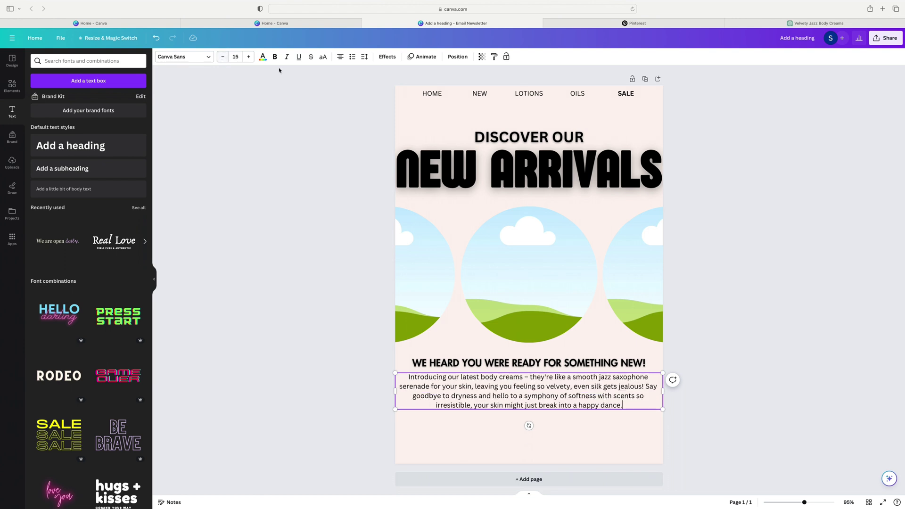
left_click(752, 295)
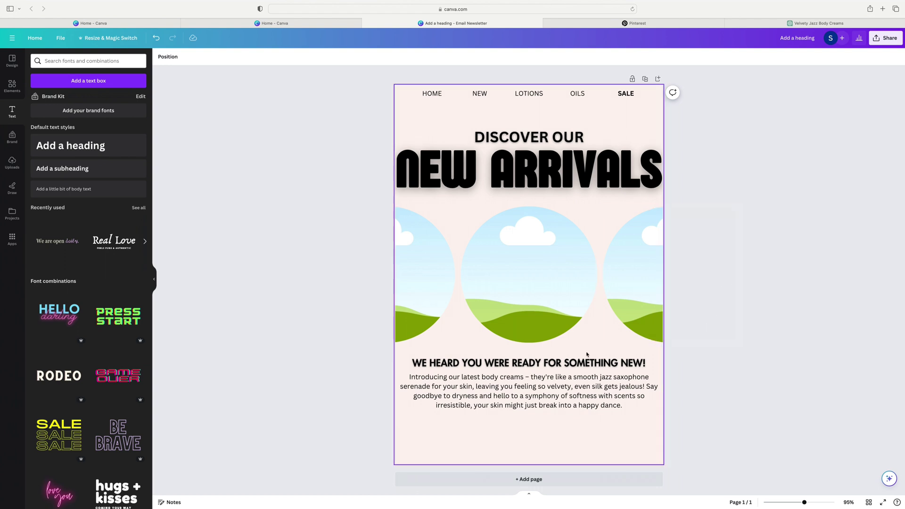
left_click(660, 381)
left_click(719, 359)
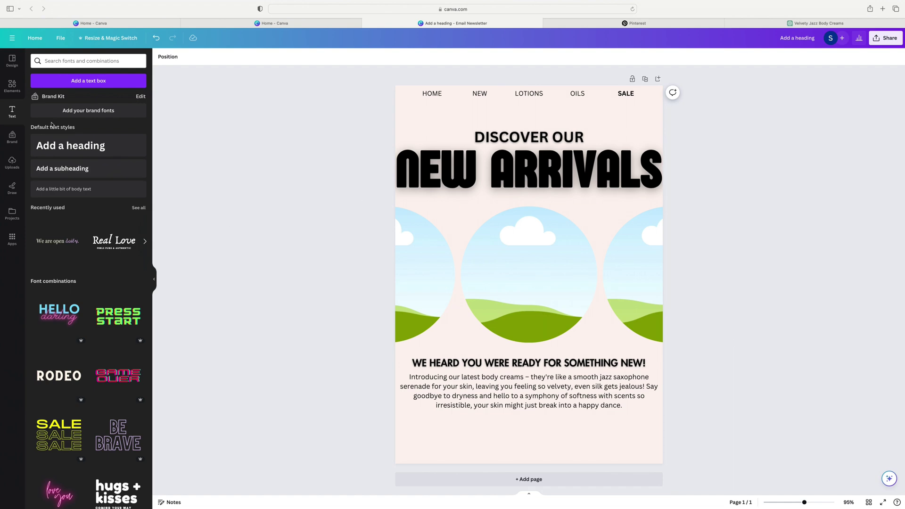
Add a square shape, flatten it into a thin horizontal bar and centre it below the description.
left_click(12, 86)
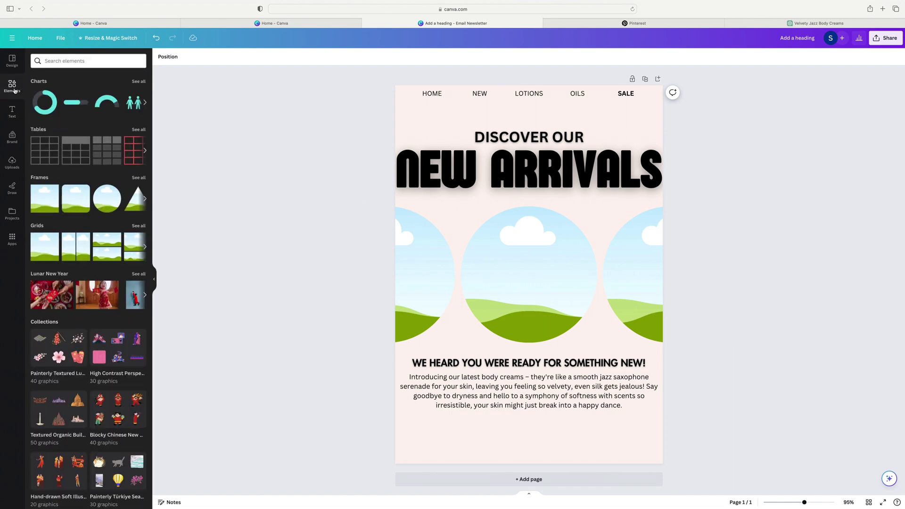
scroll(71, 207, "up", 10)
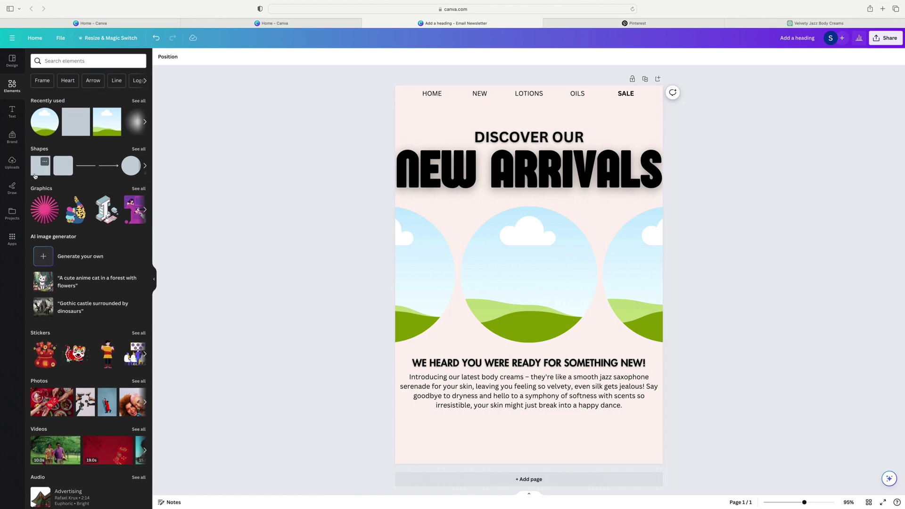
left_click(40, 172)
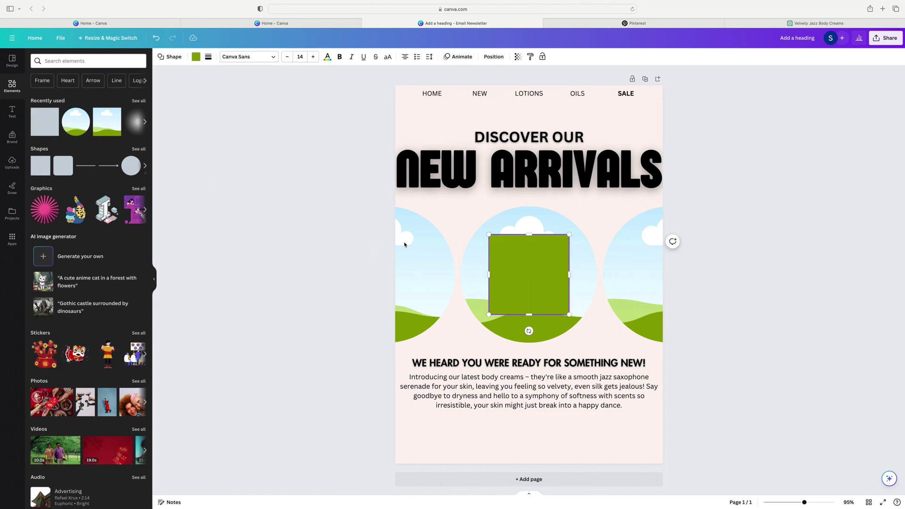
left_click_drag(529, 234, 534, 428)
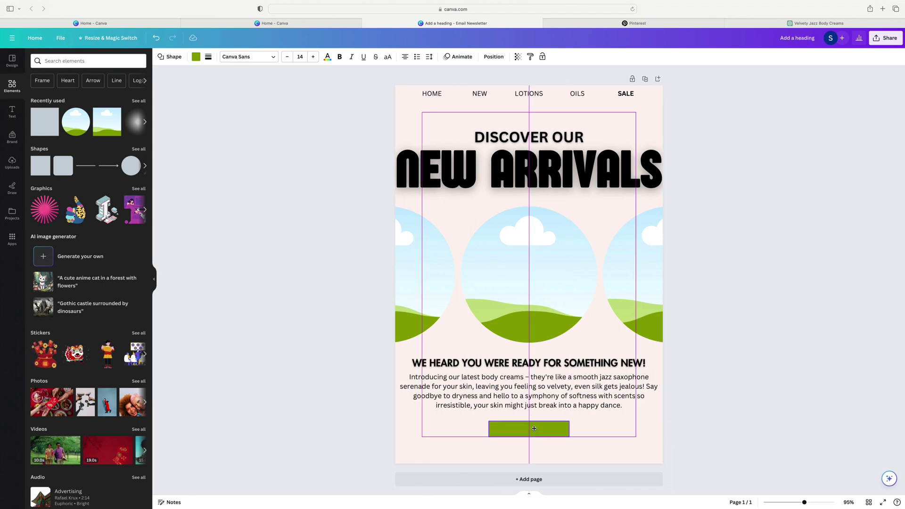
left_click_drag(534, 429, 534, 428)
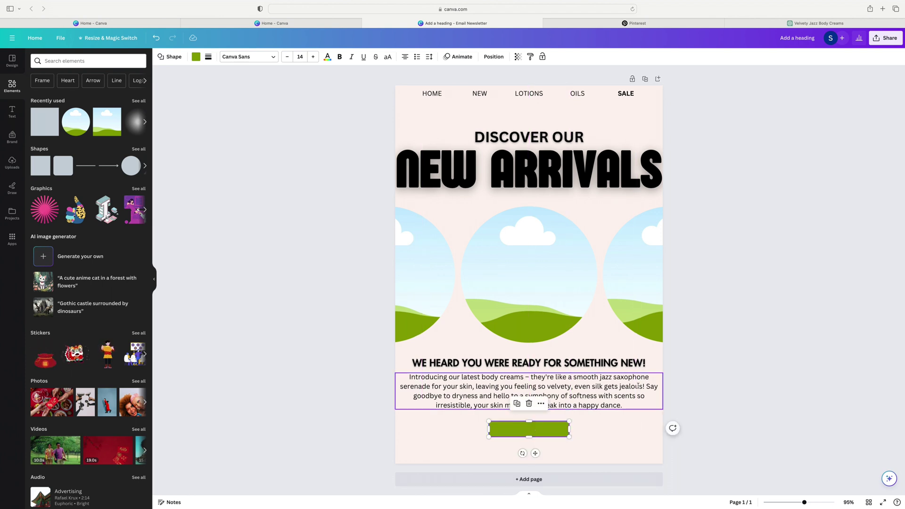
Fill the bar below the description with the darker pink from the brand palette and keep it centred on the page.
left_click(195, 57)
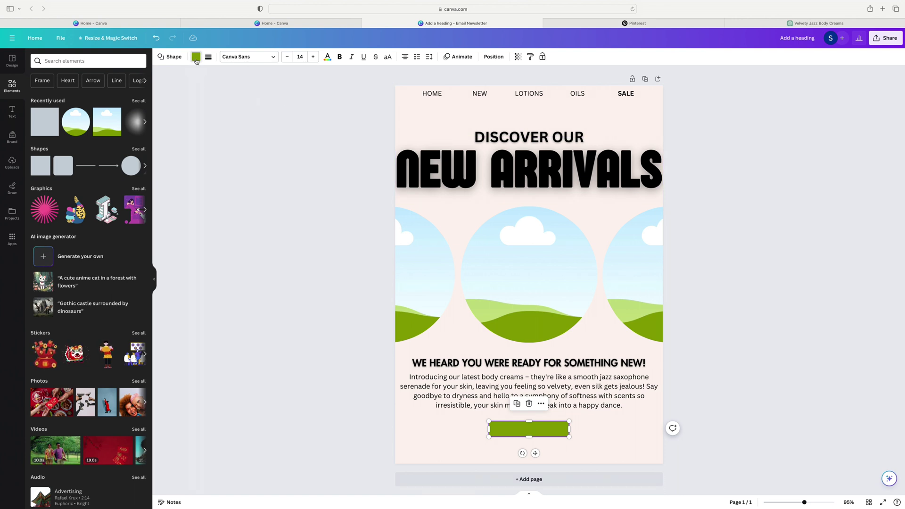
left_click(58, 154)
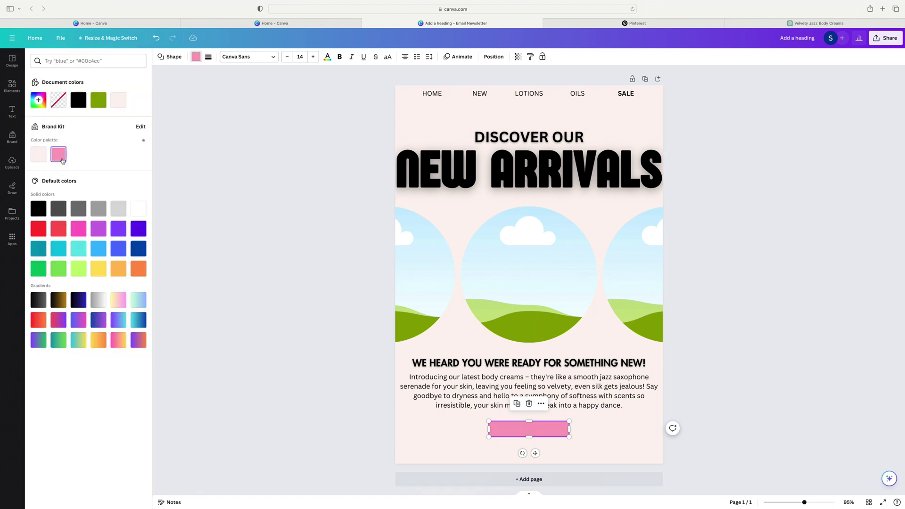
left_click(704, 281)
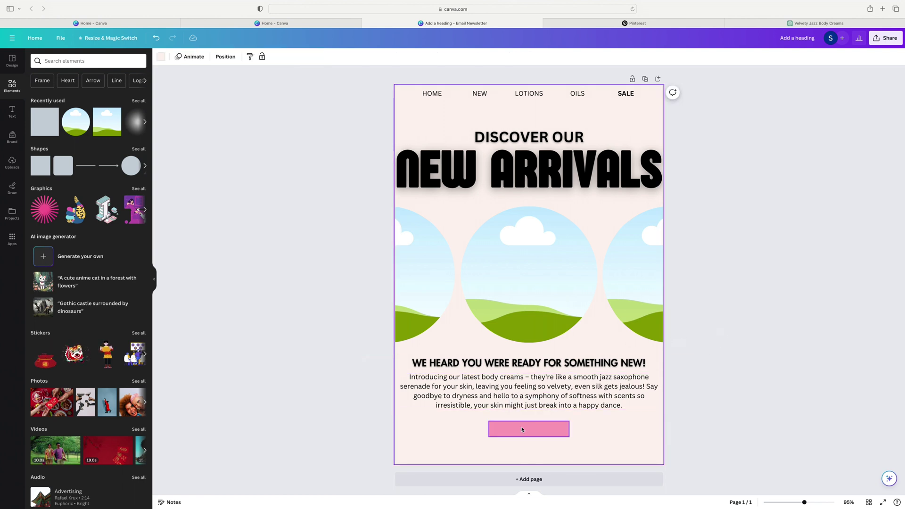
left_click_drag(526, 433, 528, 430)
left_click_drag(527, 430, 527, 429)
left_click(739, 378)
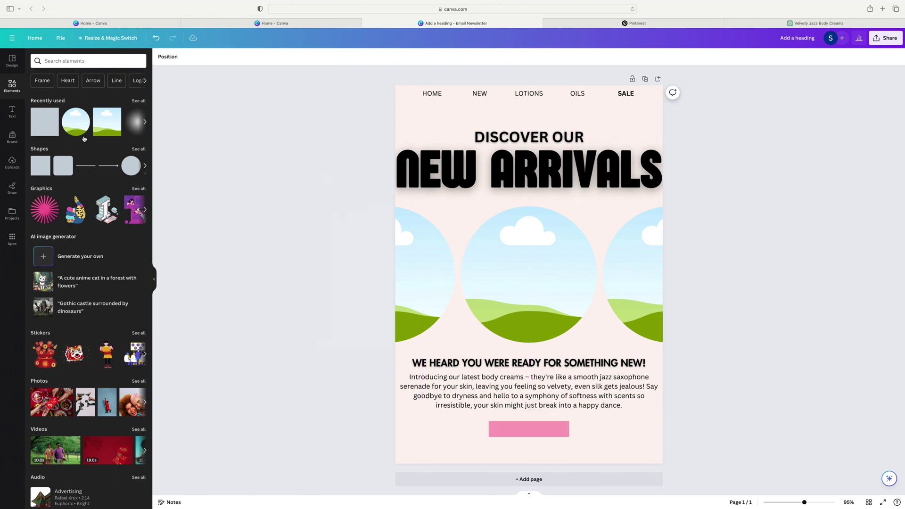
Add a subheading text box and place it over the pink bar.
left_click(12, 112)
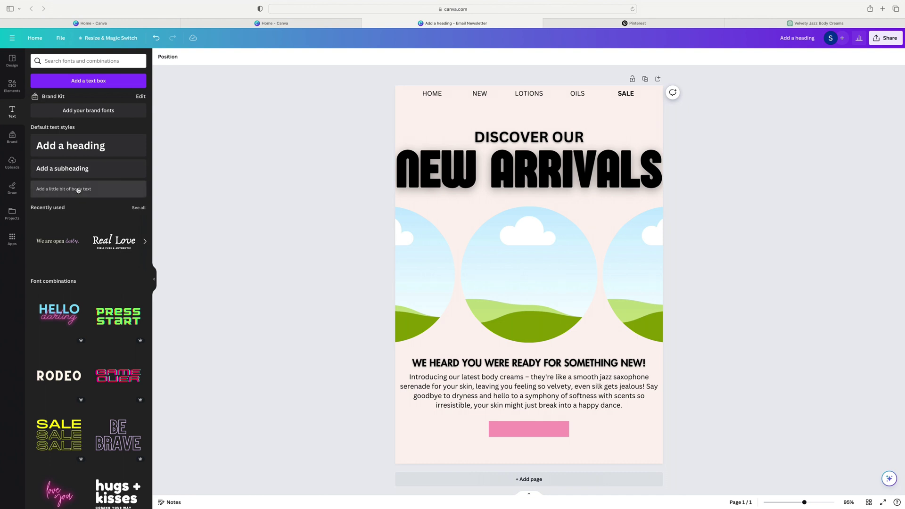
left_click(78, 169)
left_click(695, 298)
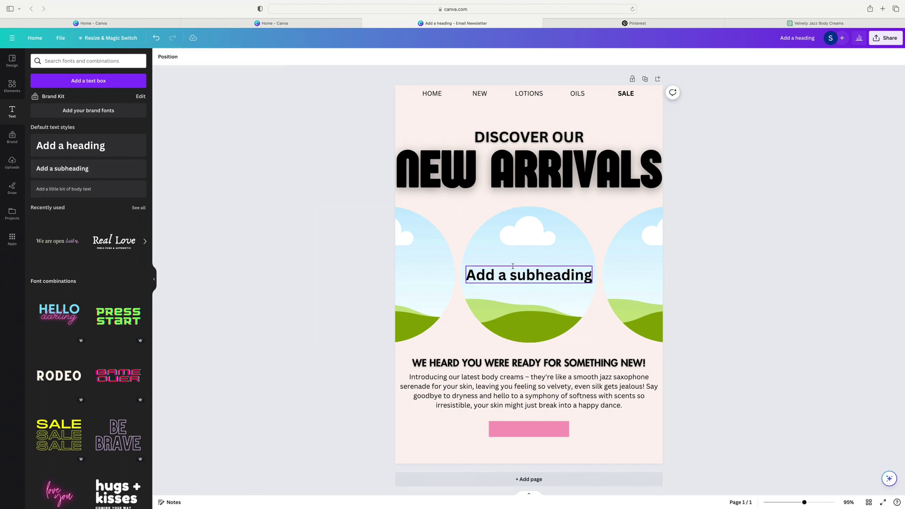
left_click_drag(517, 271, 522, 425)
Replace the subheading placeholder text with "SHOP NEW COLLECTION".
double_click(519, 429)
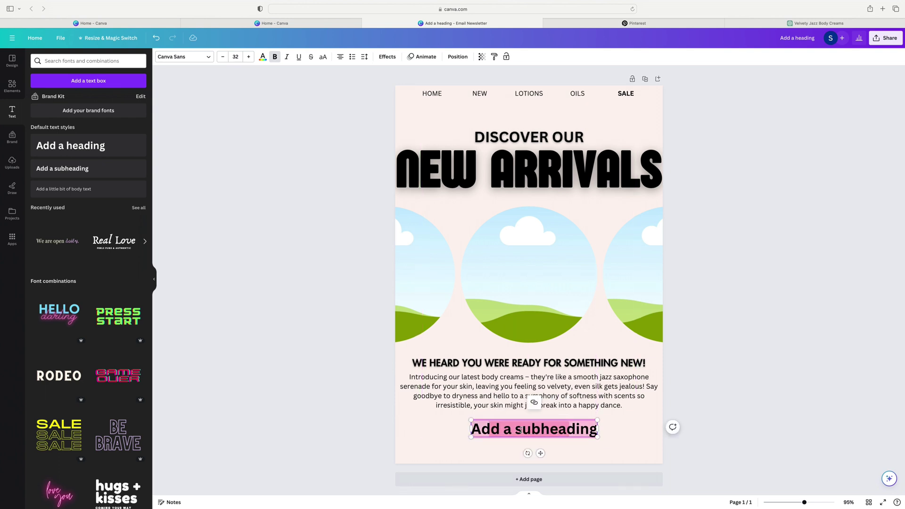
type("A")
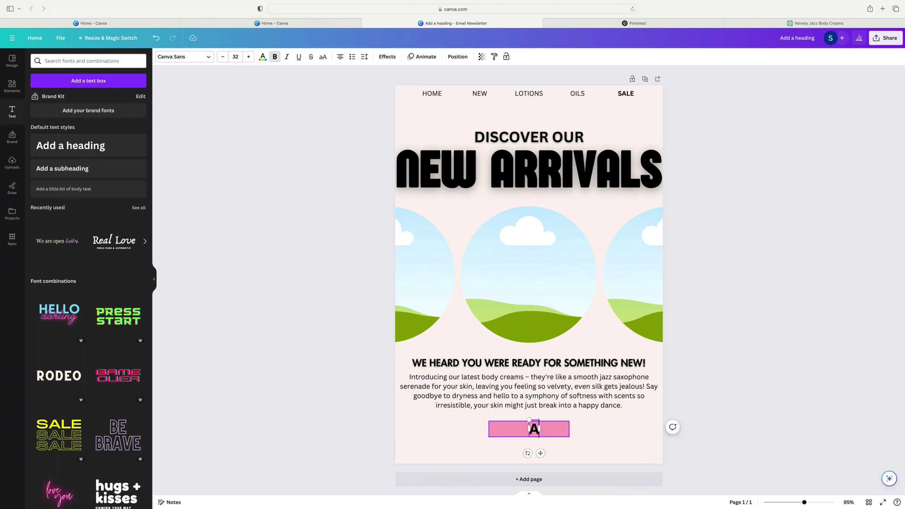
key("BackSpace")
type("SHOP")
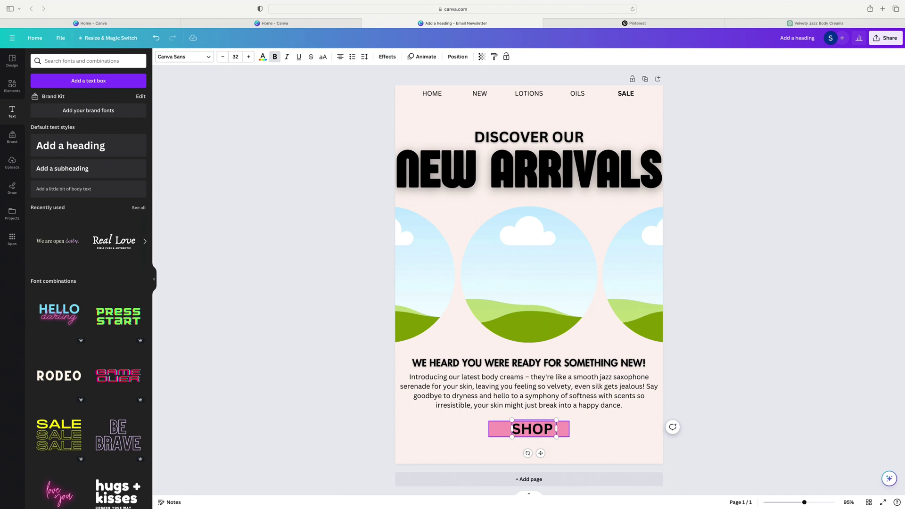
type(" NEW COLLE")
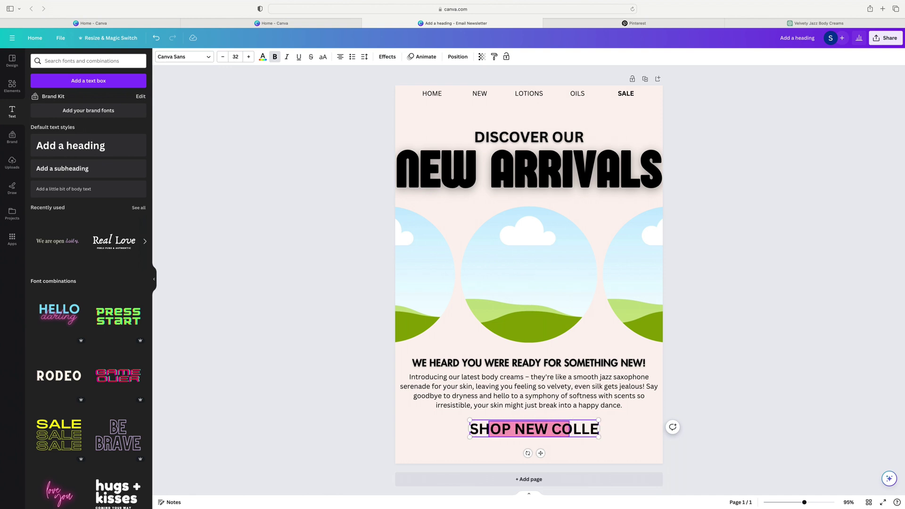
type("CTION")
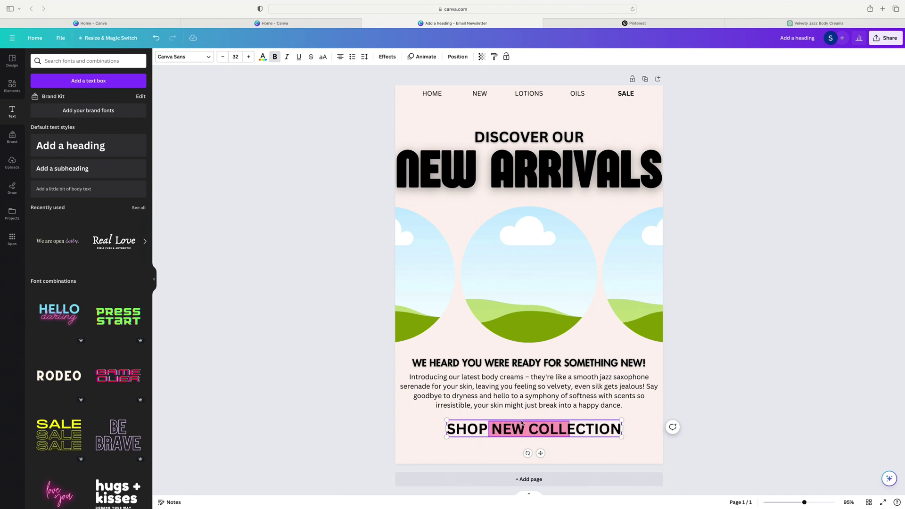
Scale the SHOP NEW COLLECTION label down to font size 19, move it onto the pink bar and widen the bar beneath it.
left_click_drag(446, 420, 518, 422)
left_click(601, 437)
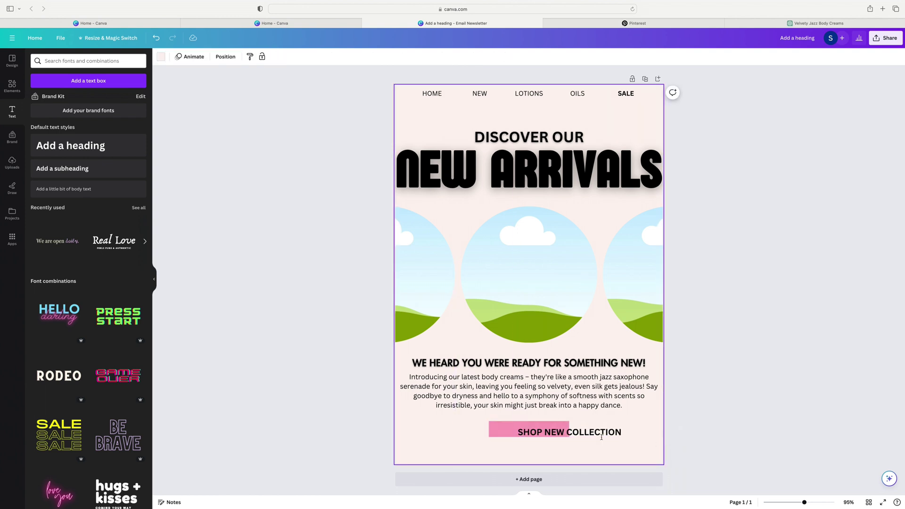
left_click(597, 432)
left_click_drag(598, 432, 536, 430)
left_click(563, 428)
left_click(622, 428)
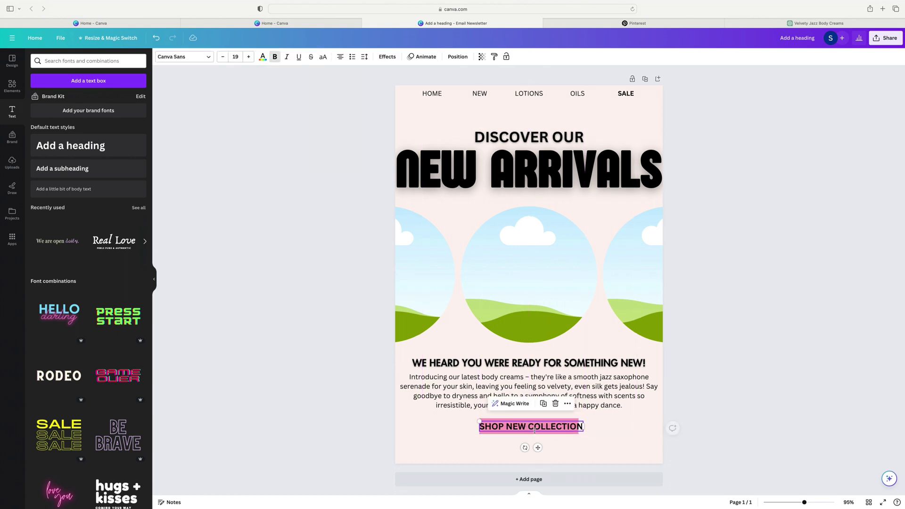
Reduce the SHOP NEW COLLECTION label's font size to 17 and centre it on the pink bar.
left_click(222, 57)
left_click(221, 56)
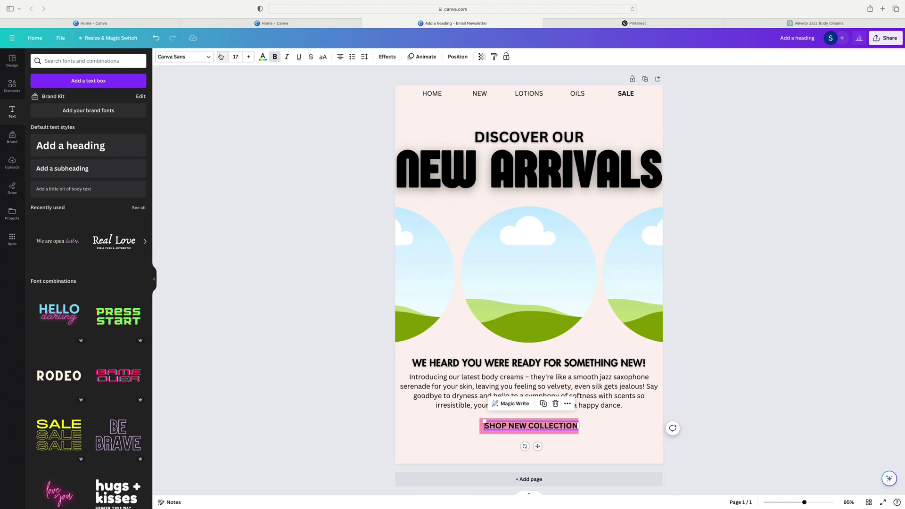
left_click(632, 437)
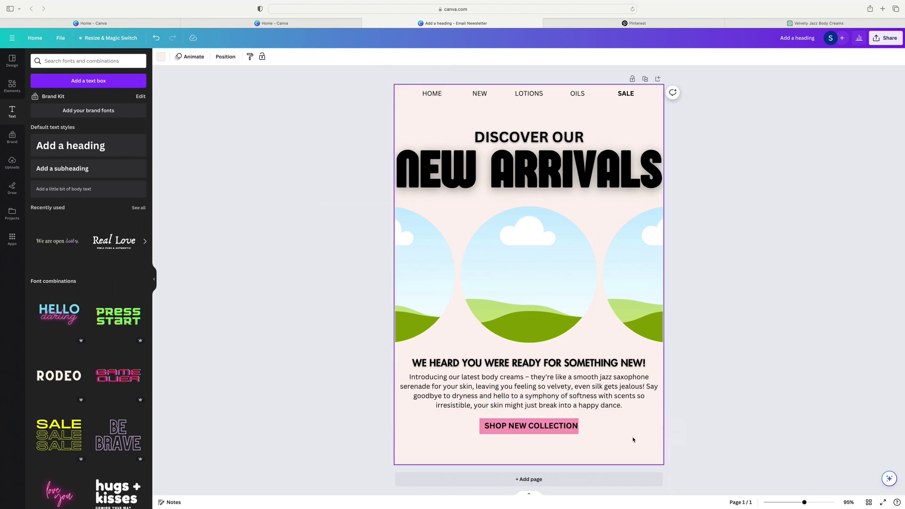
left_click_drag(541, 426, 538, 425)
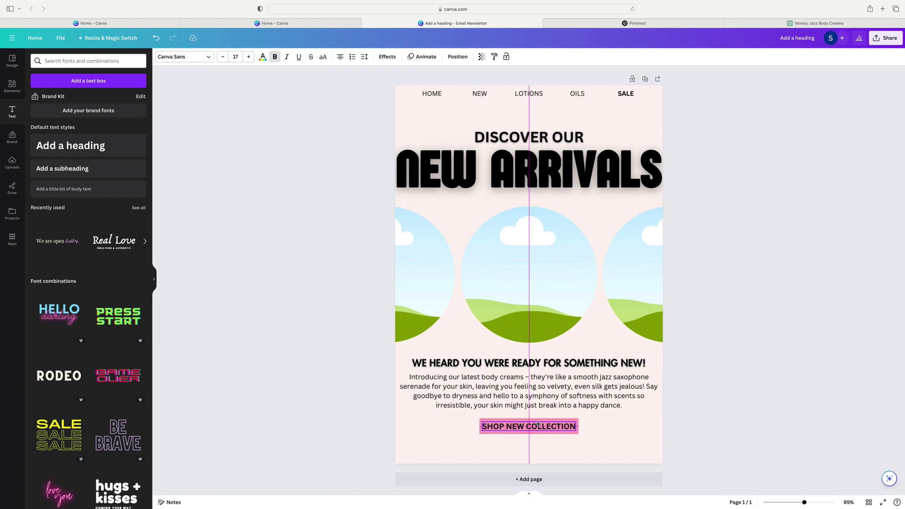
left_click_drag(538, 424, 538, 424)
left_click(733, 365)
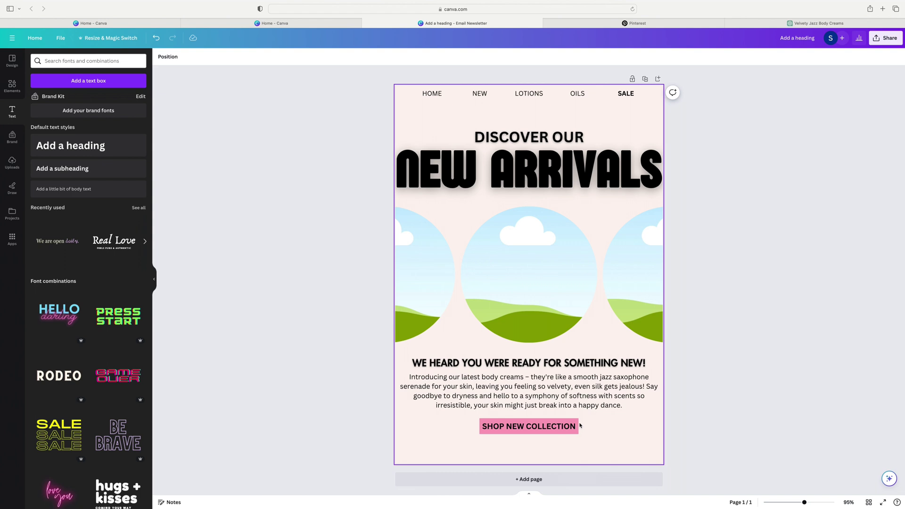
Try the SHOP NEW COLLECTION label in regular weight and return it to bold.
double_click(561, 427)
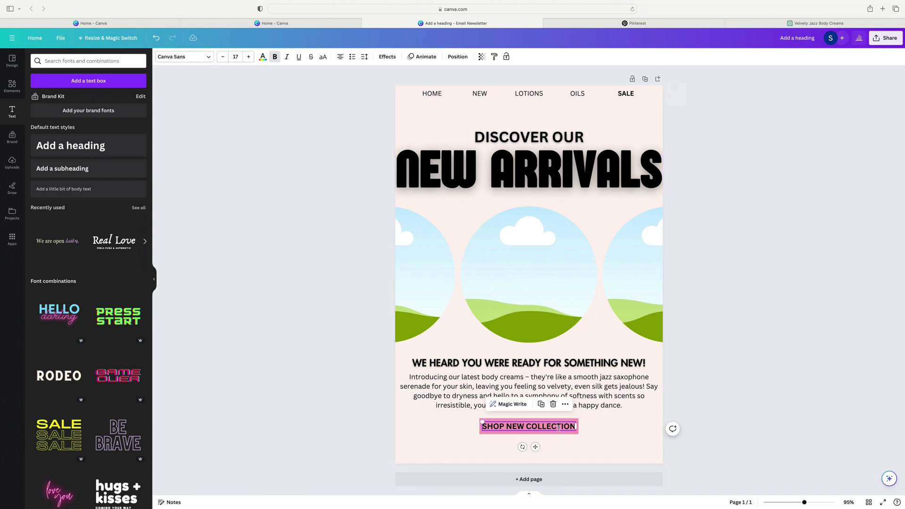
left_click(276, 58)
left_click(771, 297)
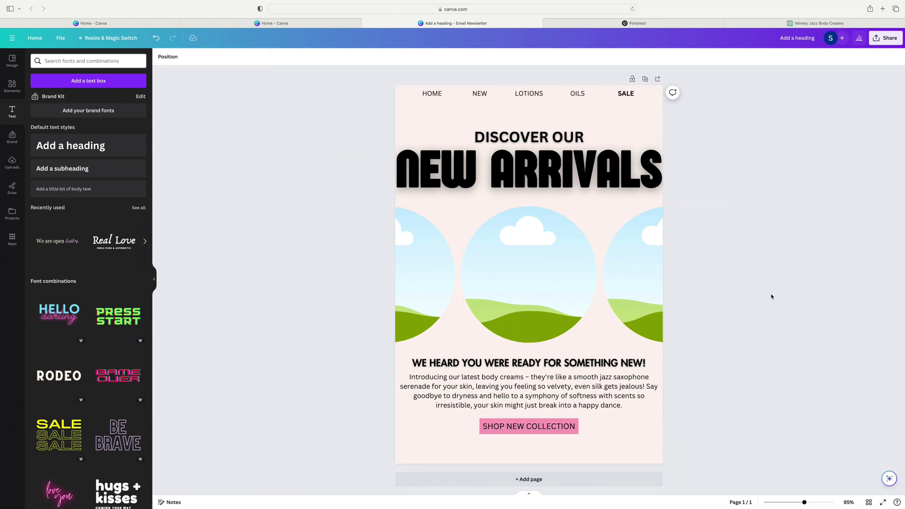
double_click(507, 422)
left_click(276, 56)
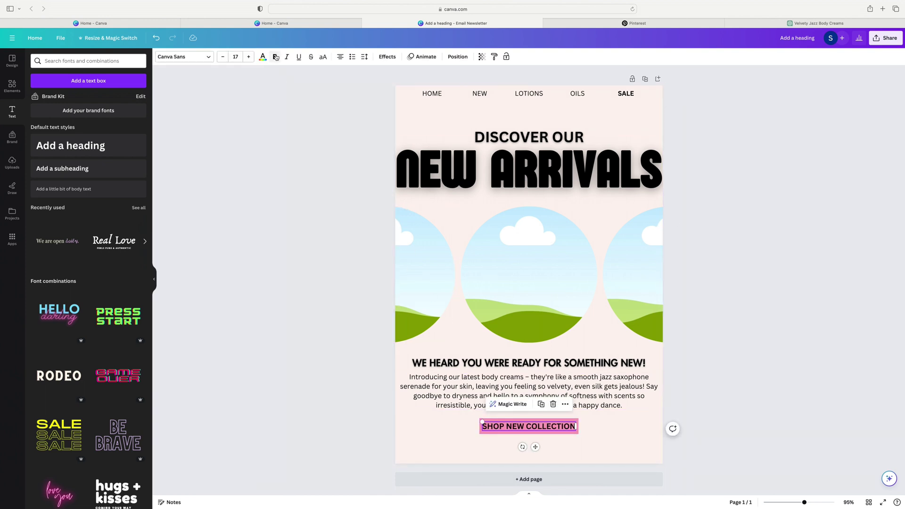
left_click(743, 300)
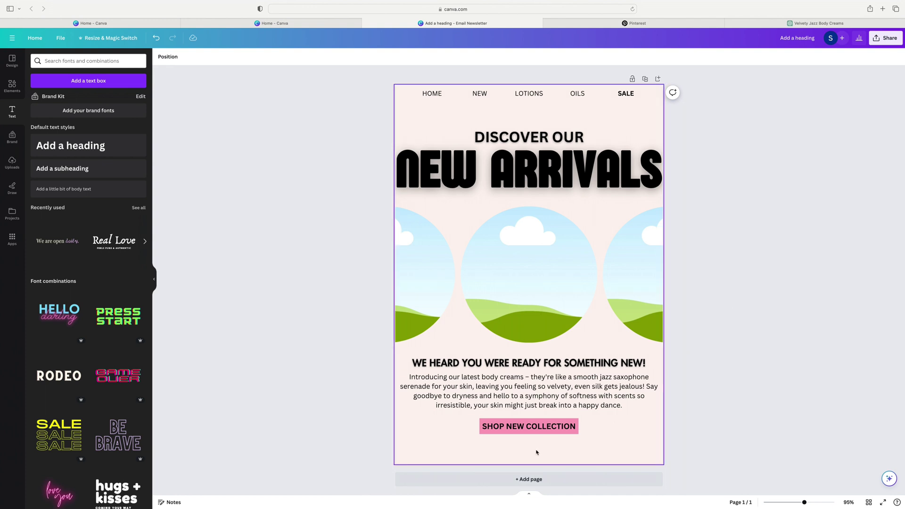
Add a body text box and place it centred beneath the pink SHOP NEW COLLECTION button.
left_click(66, 190)
left_click(317, 295)
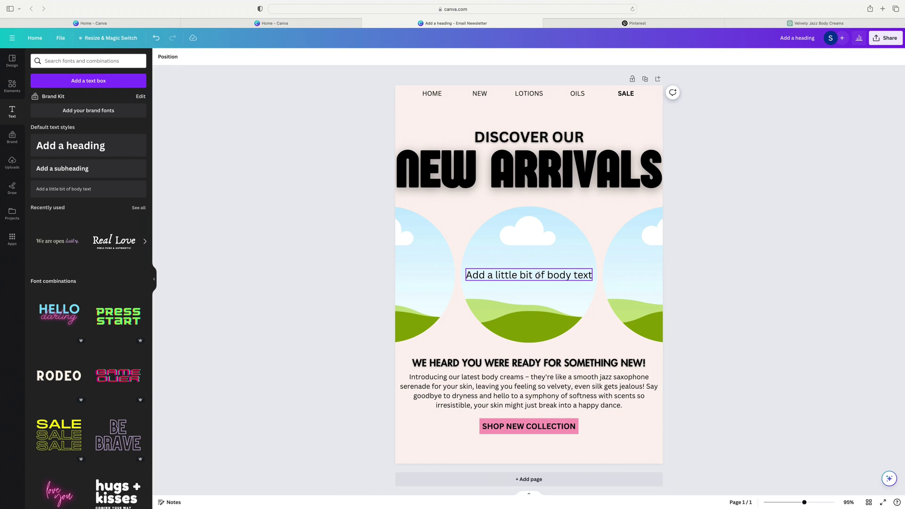
left_click_drag(538, 275, 540, 453)
double_click(541, 453)
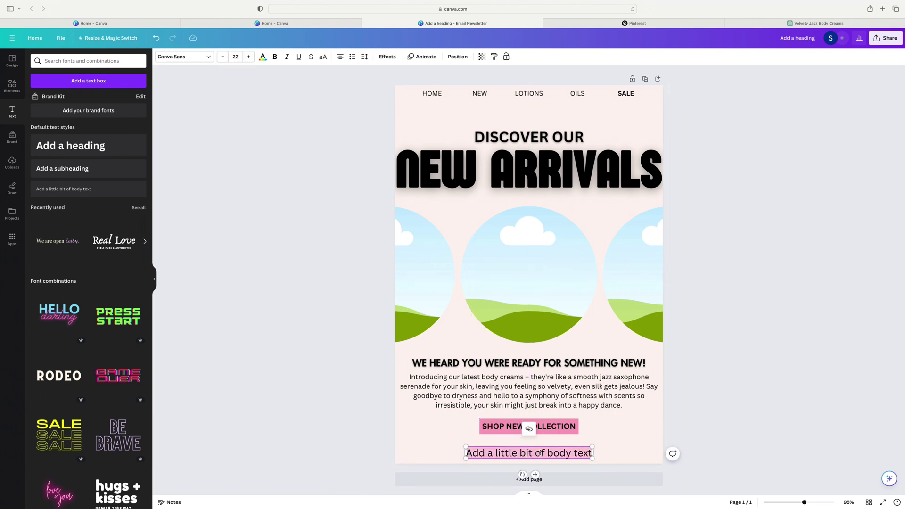
type("www.")
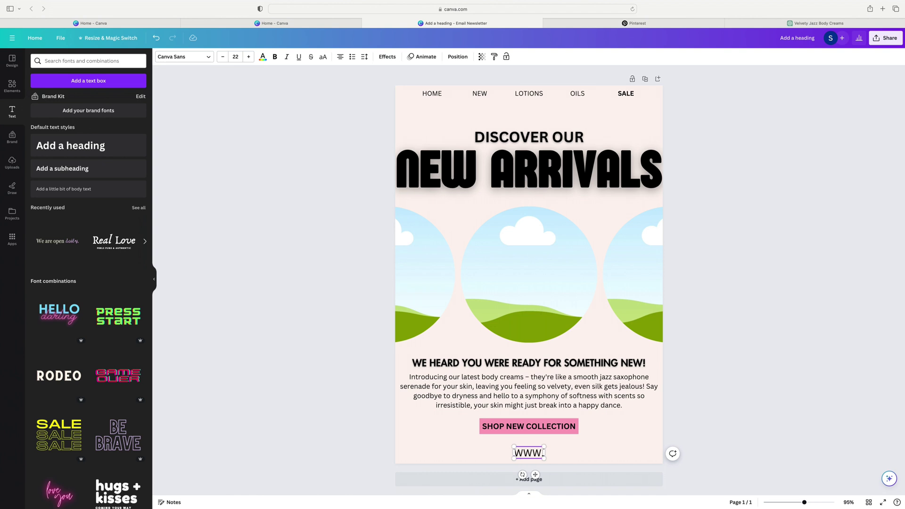
type("yourbasrn")
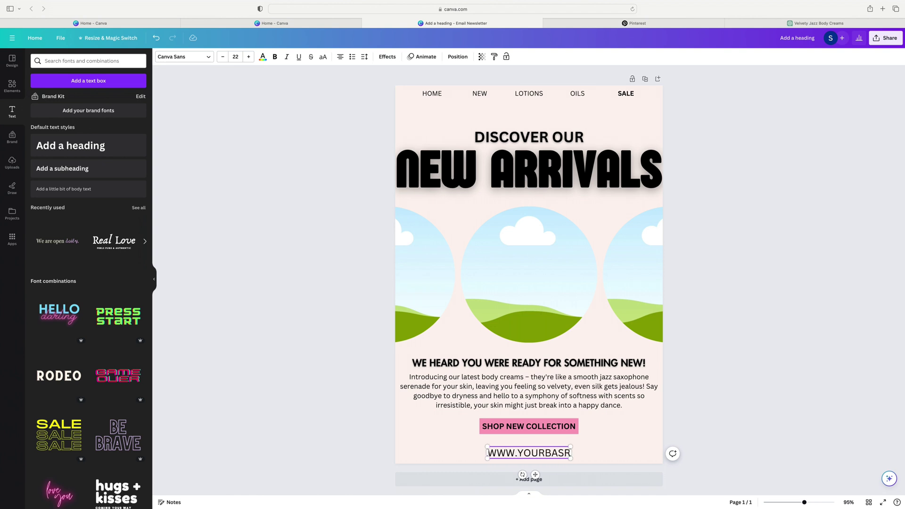
key("BackSpace")
key("BackSpace")
key("BackSpace")
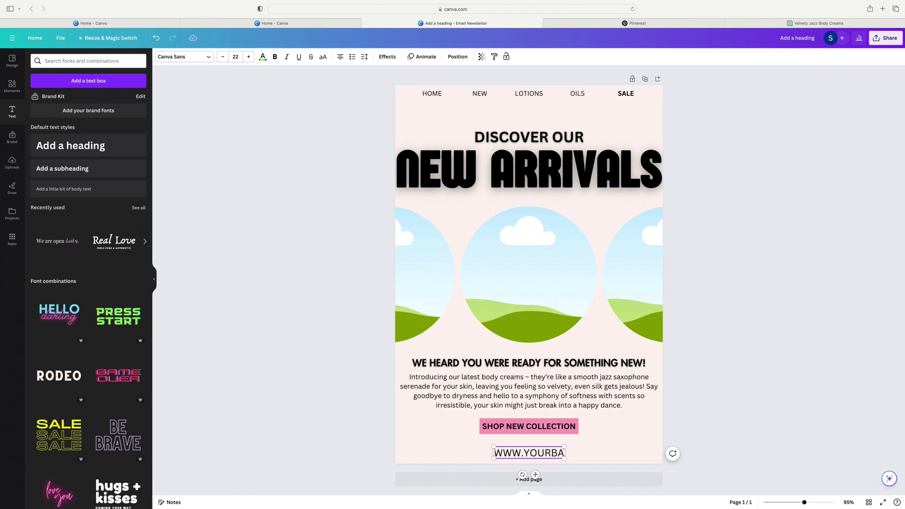
key("BackSpace")
key("BackSpace")
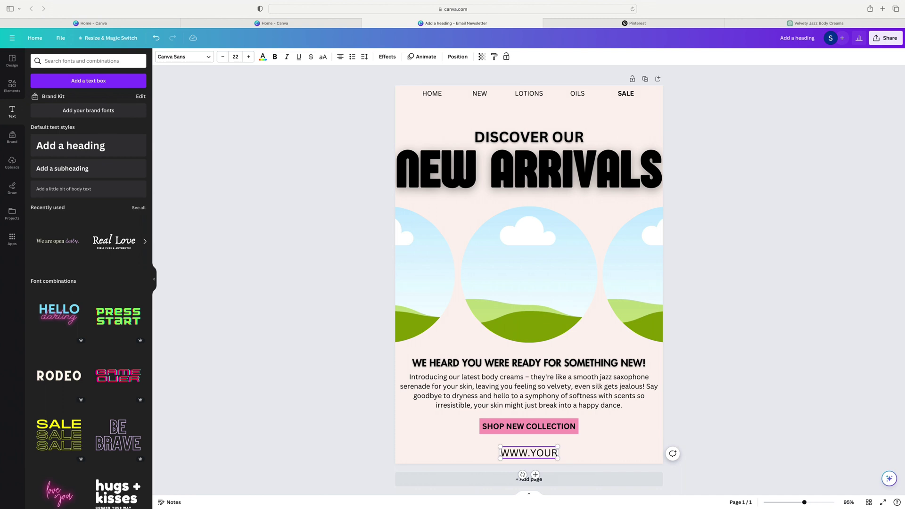
type("BR")
type("AND")
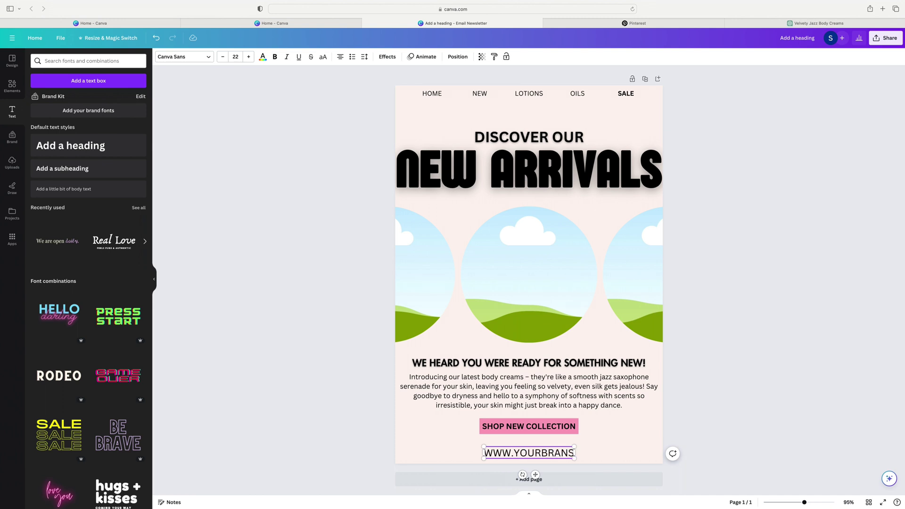
type("HER")
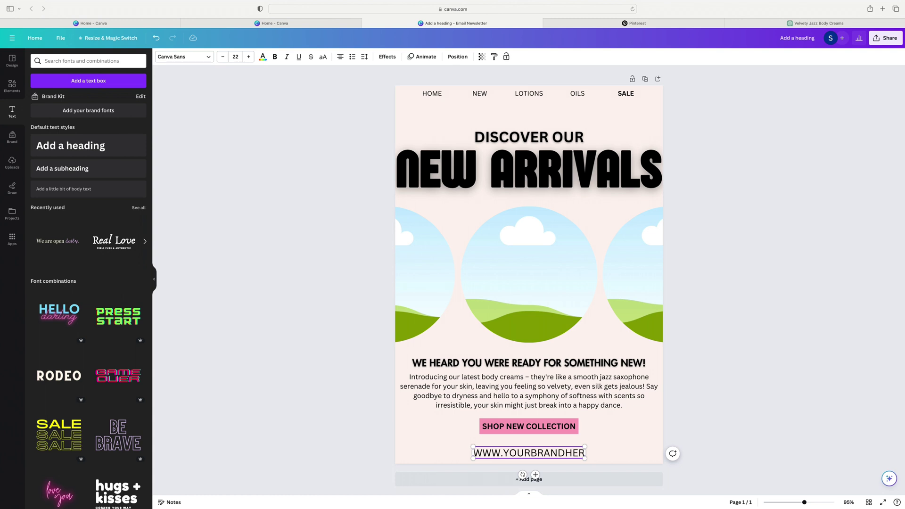
type(".COM")
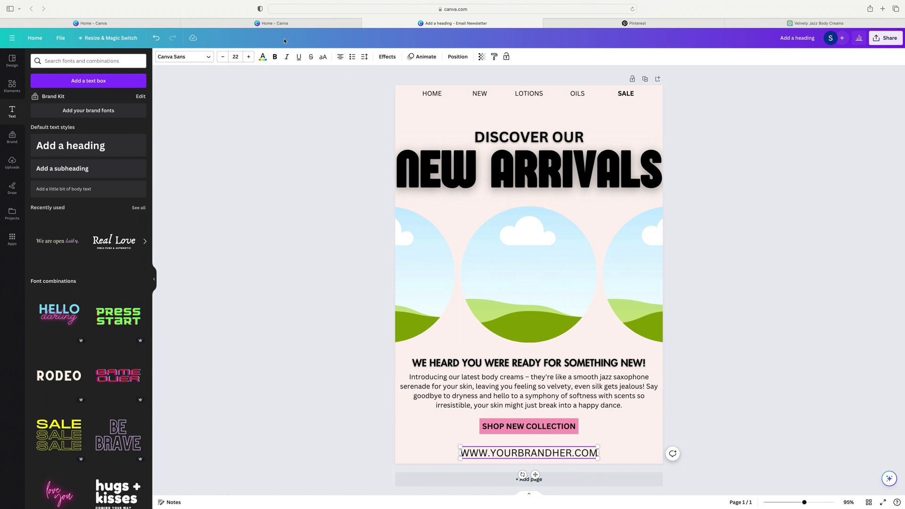
left_click(224, 58)
left_click(225, 59)
left_click(224, 59)
left_click(224, 59)
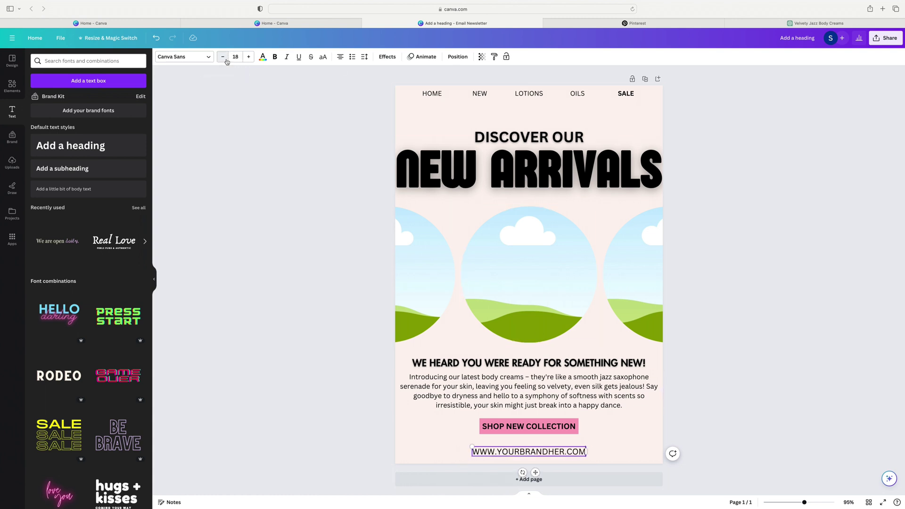
left_click(224, 58)
left_click(225, 58)
left_click(226, 60)
left_click(226, 60)
left_click(225, 59)
left_click(226, 59)
left_click(226, 60)
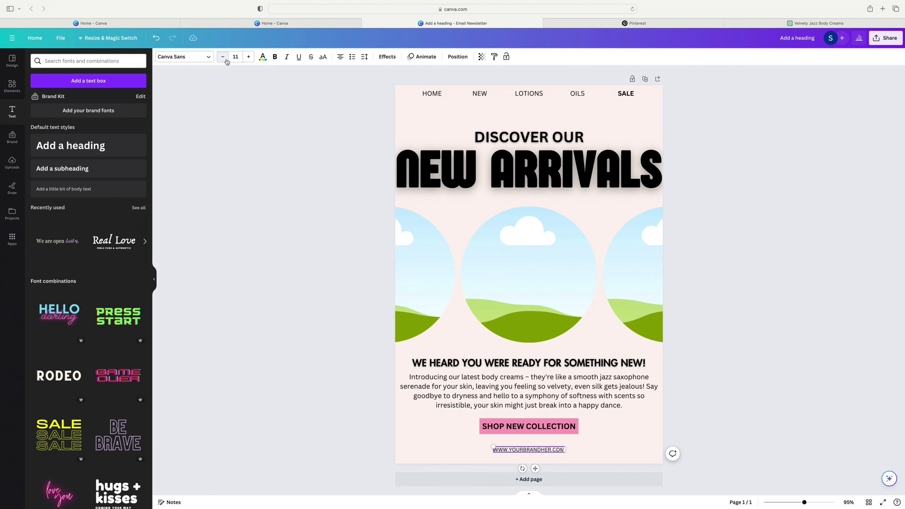
left_click(222, 57)
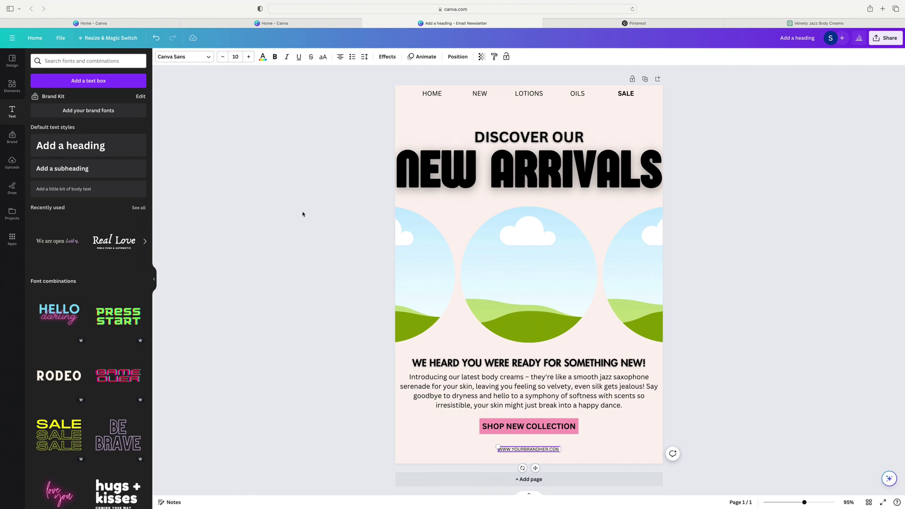
Move the website address down to the page's bottom edge, keeping it centred horizontally.
left_click(547, 450)
left_click_drag(547, 450, 548, 460)
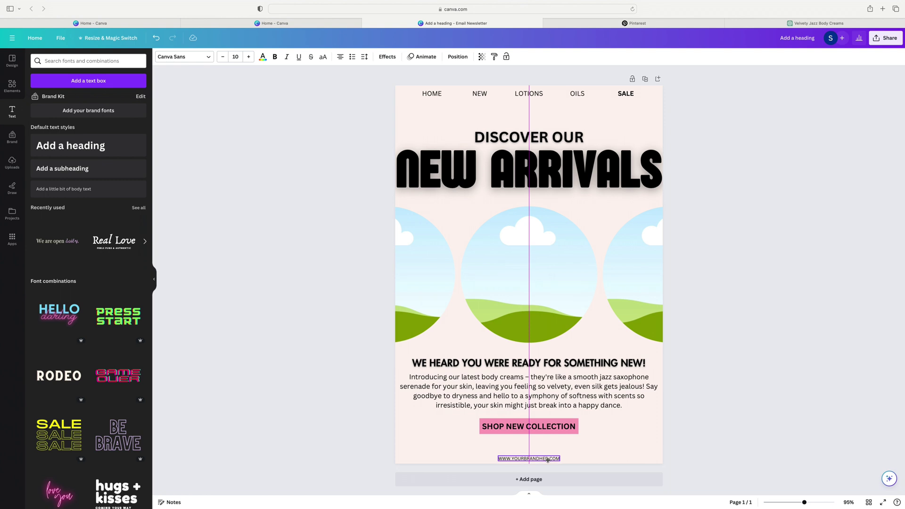
left_click(752, 394)
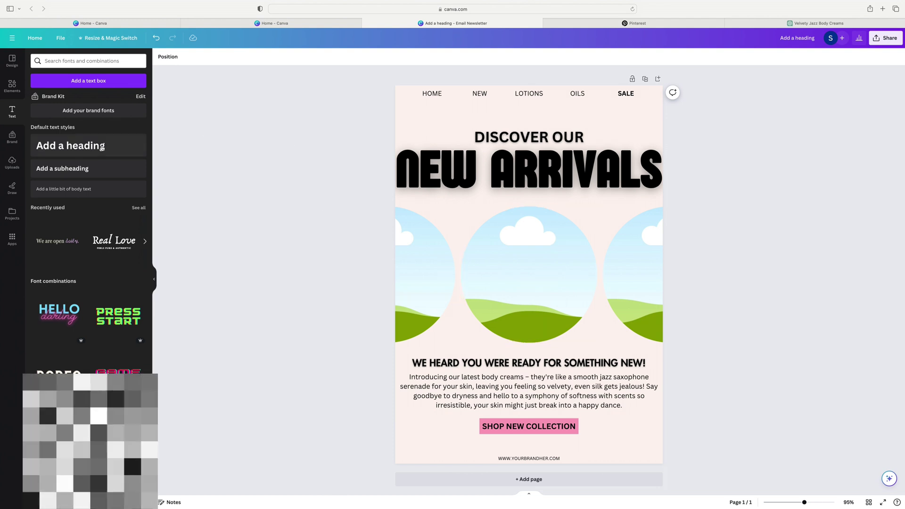
Fill all three circular frames with the first uploaded photo of a hand holding a pink tube.
left_click(16, 167)
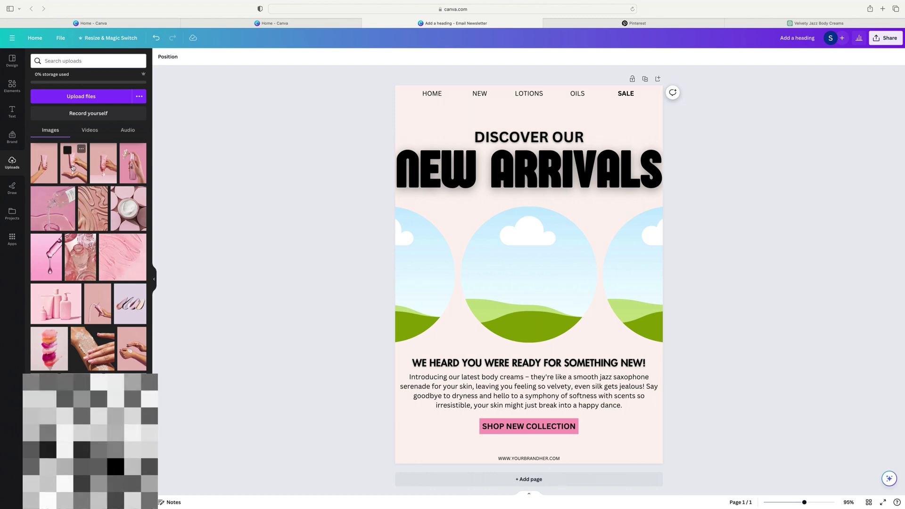
left_click_drag(44, 163, 494, 261)
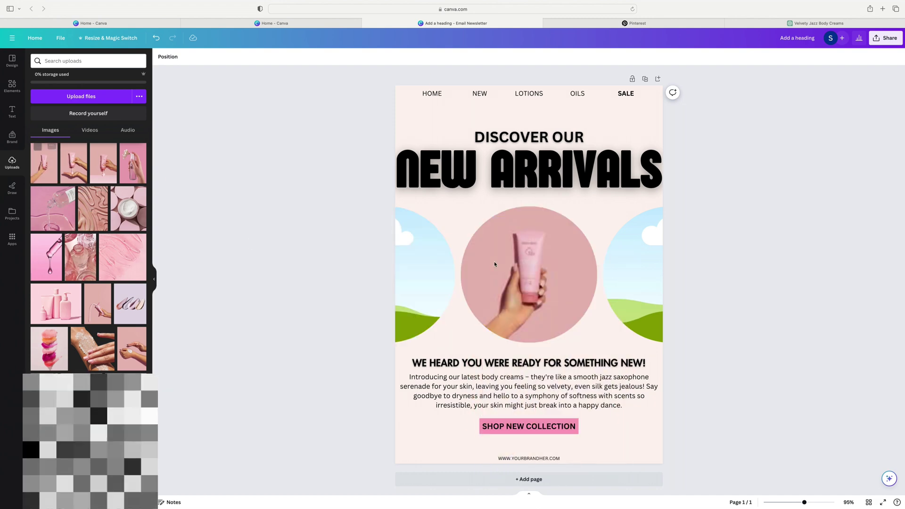
left_click_drag(64, 164, 414, 315)
left_click_drag(54, 168, 703, 274)
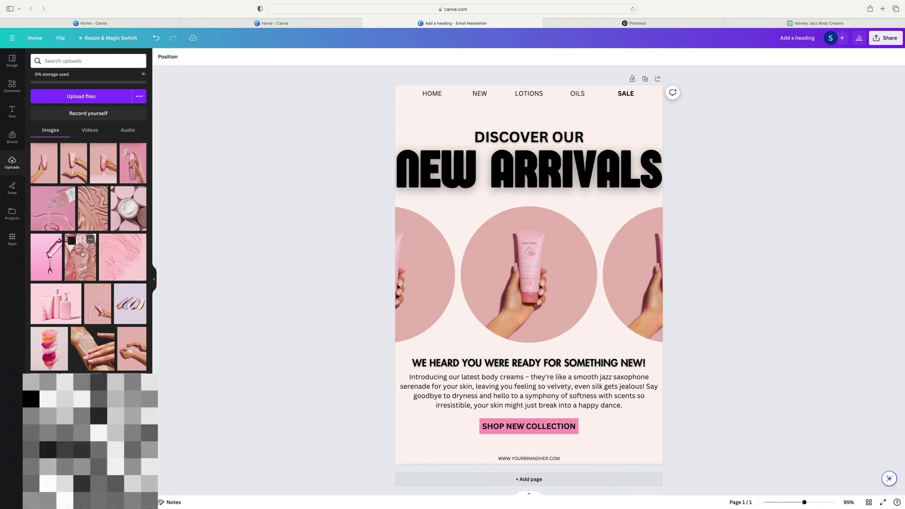
Replace the photos in all three circular frames with the uploaded close-up of the open pink glass bottle.
left_click_drag(86, 238, 424, 282)
left_click_drag(79, 265, 528, 276)
left_click_drag(92, 266, 673, 249)
left_click_drag(731, 266, 731, 266)
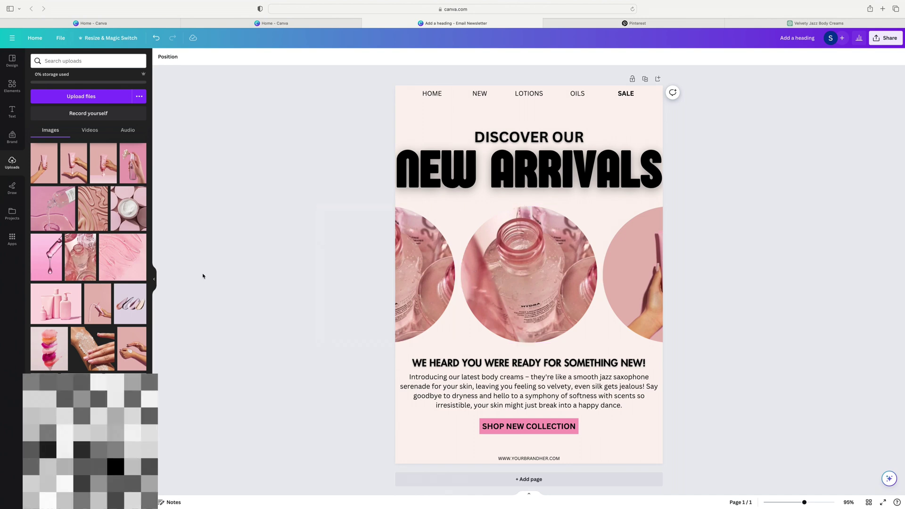
left_click_drag(80, 258, 634, 264)
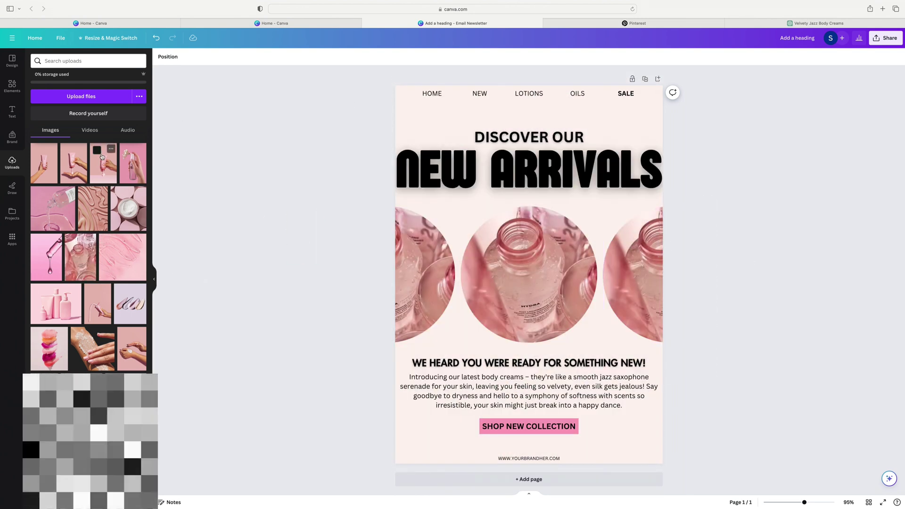
Try uploaded photos of a tube being squeezed in the centre frame and the hand-held tube in both outer frames.
left_click_drag(75, 170, 514, 264)
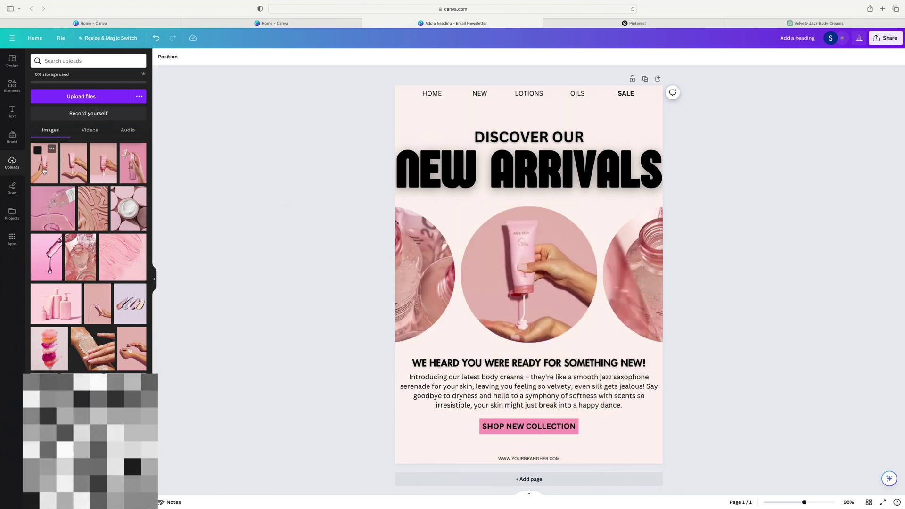
left_click_drag(44, 171, 637, 266)
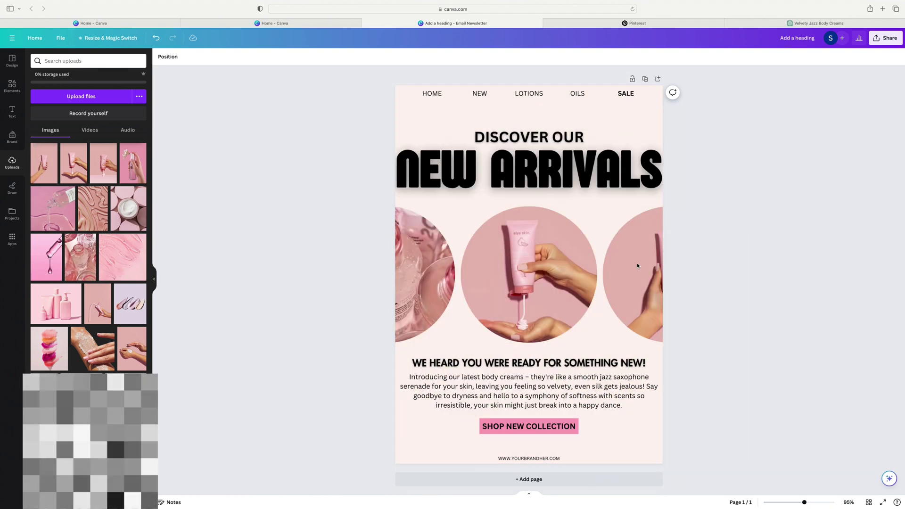
left_click_drag(44, 163, 415, 292)
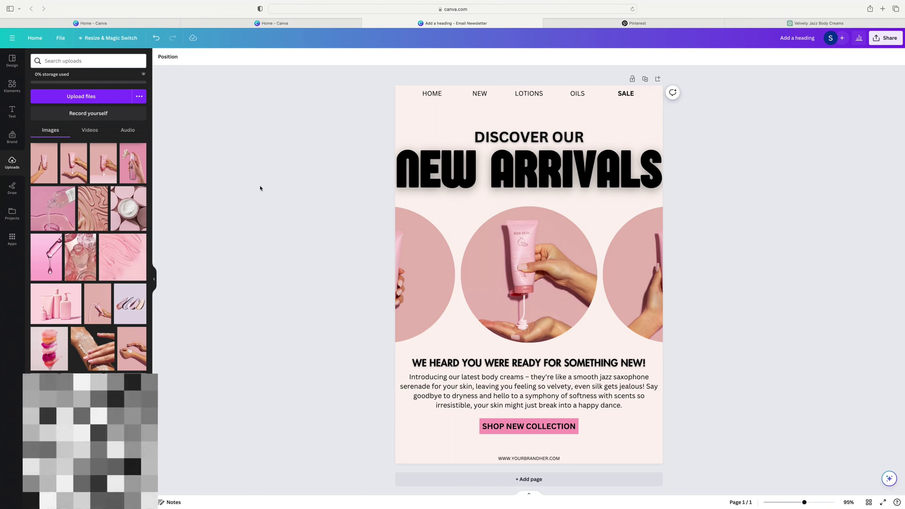
left_click_drag(106, 176, 506, 304)
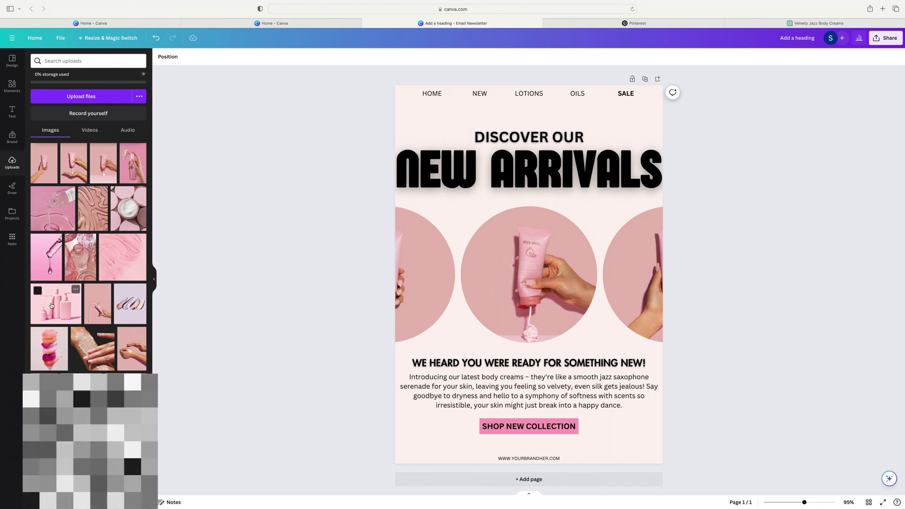
Fill all three circular frames with the uploaded photo of the pink product bottle set.
left_click_drag(72, 304, 529, 276)
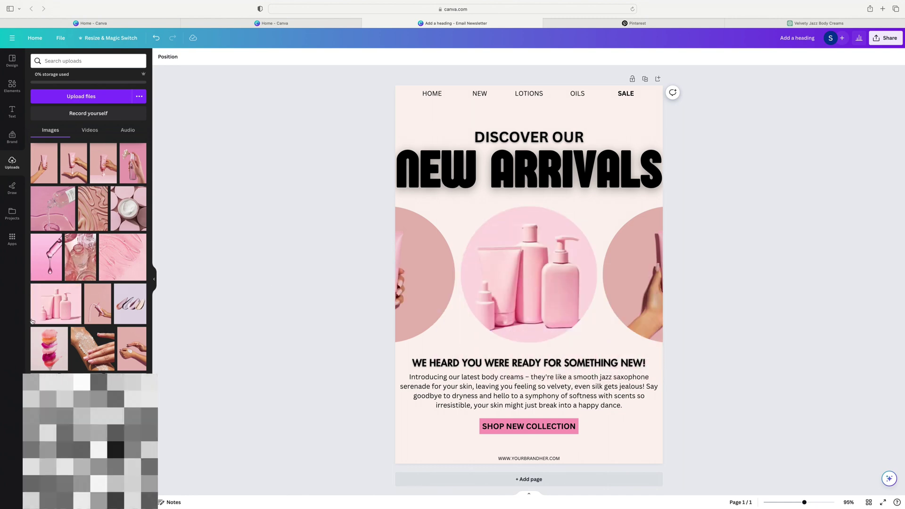
left_click_drag(71, 303, 405, 271)
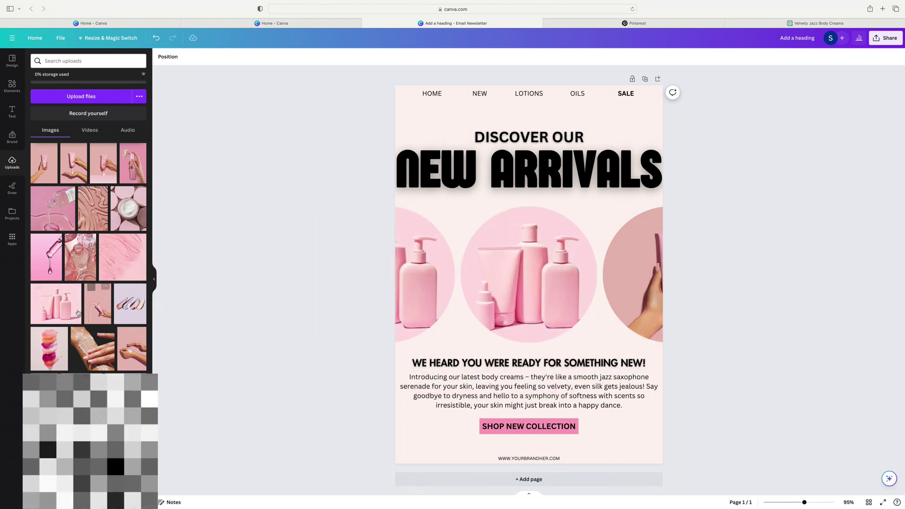
left_click_drag(57, 304, 646, 287)
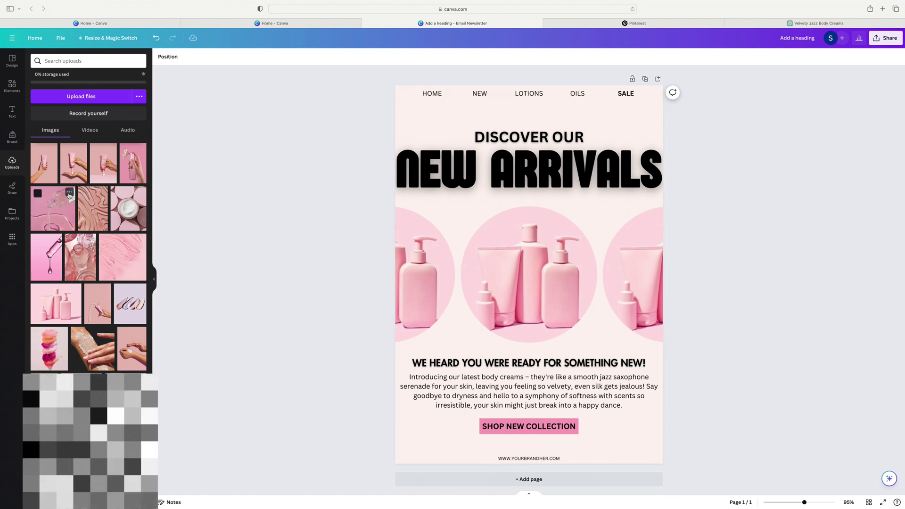
Put the uploaded open glass bottle close-up back into the left, centre and right circular frames.
left_click_drag(70, 195, 445, 263)
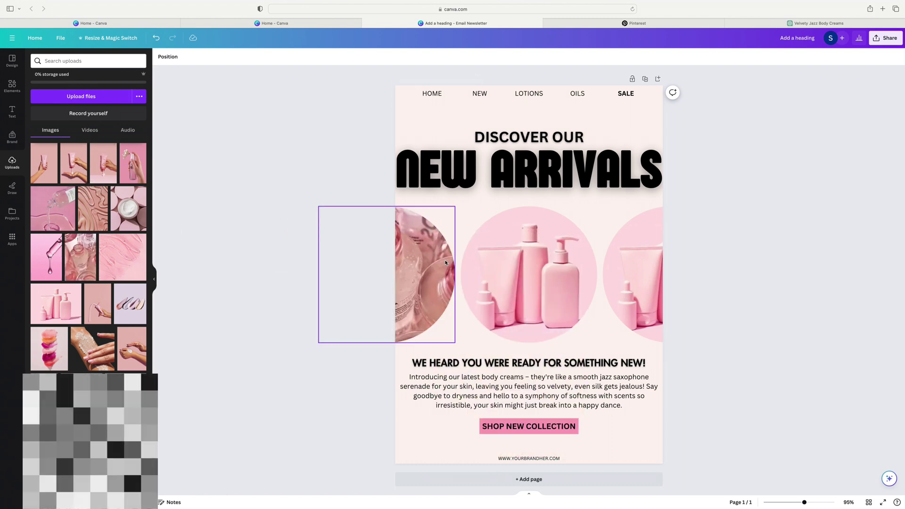
left_click(85, 264)
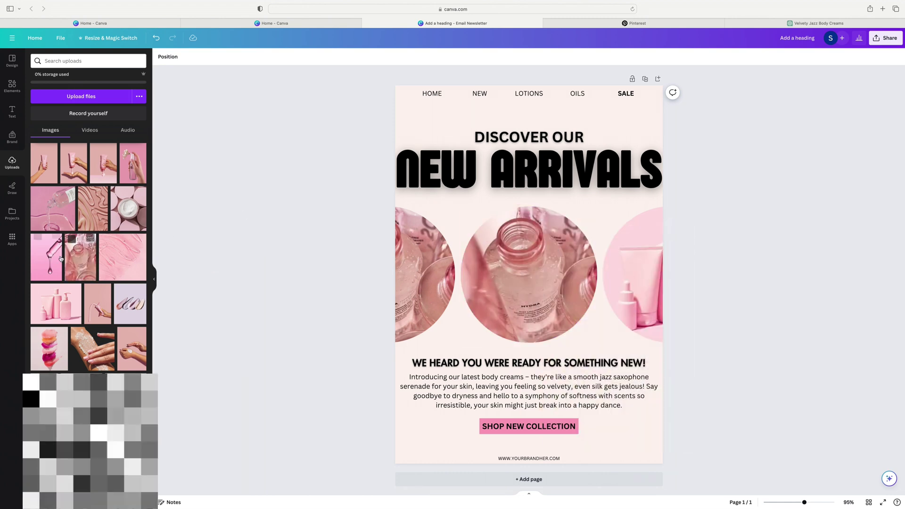
left_click_drag(79, 272, 617, 279)
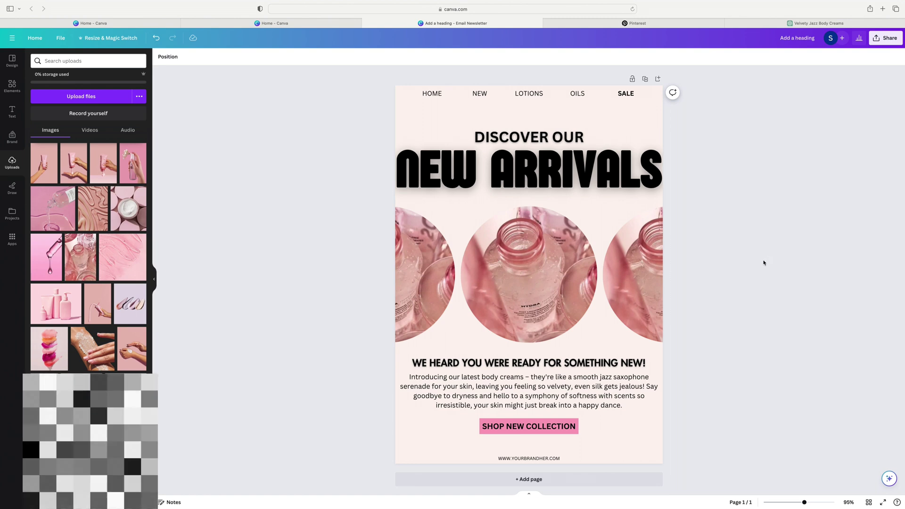
Download the newsletter design as a PNG file at size 1.
left_click(880, 42)
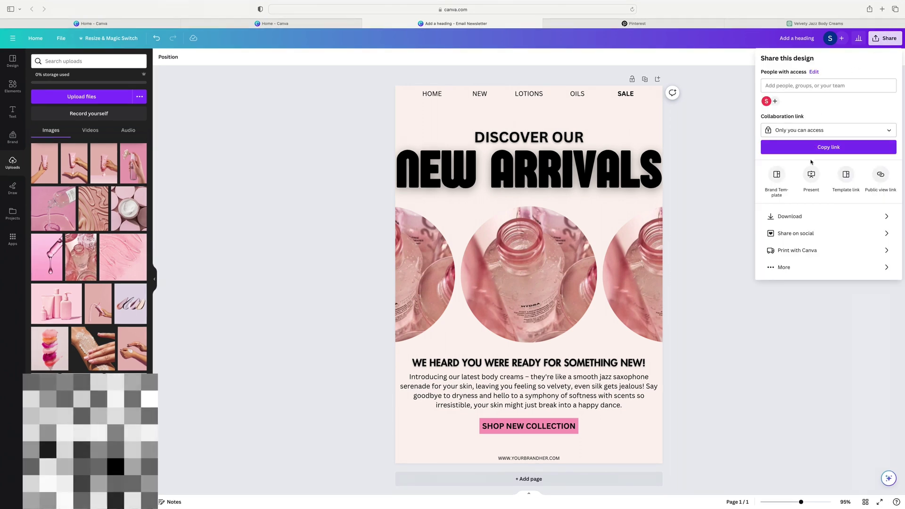
left_click(786, 216)
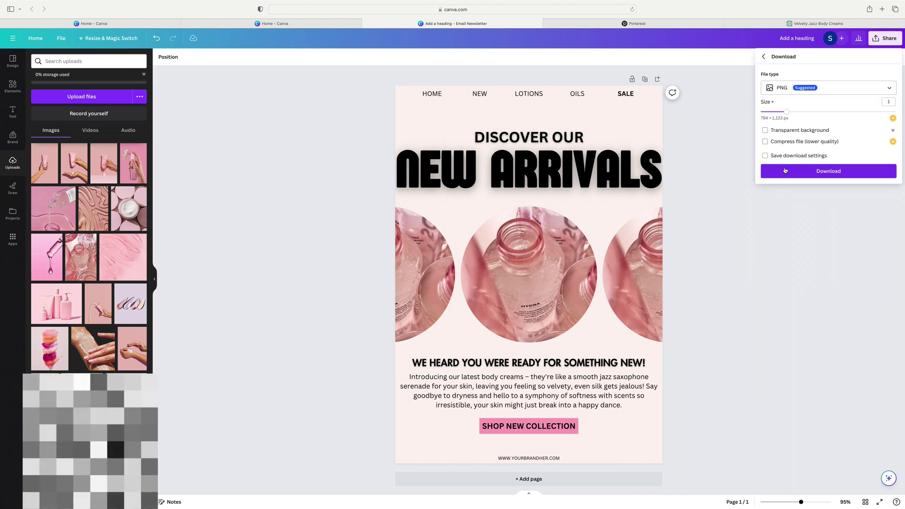
left_click(802, 90)
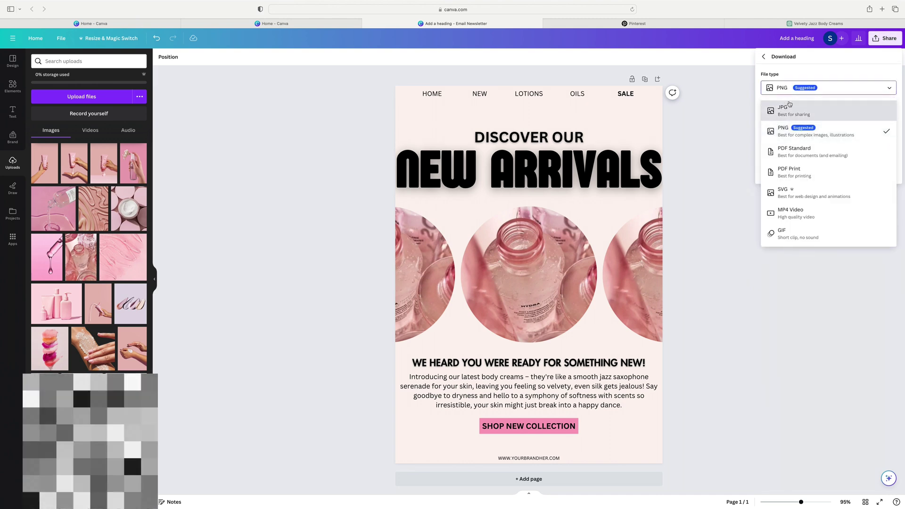
left_click(791, 137)
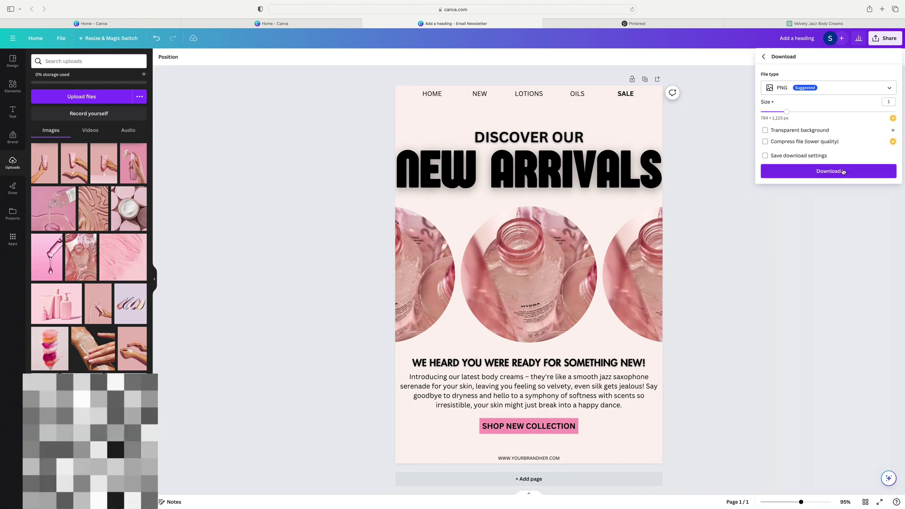
left_click(823, 177)
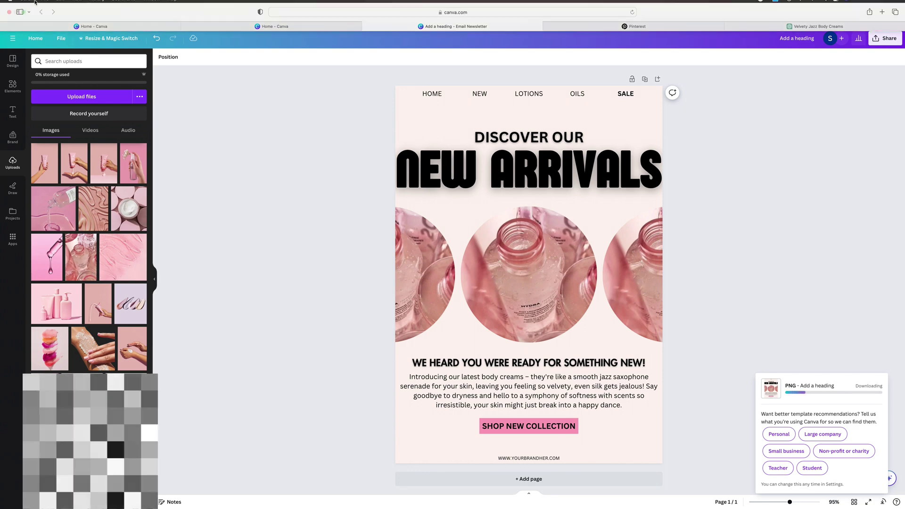
Take the browser out of full screen and view the downloaded newsletter image in Preview, closing it when done.
left_click(26, 23)
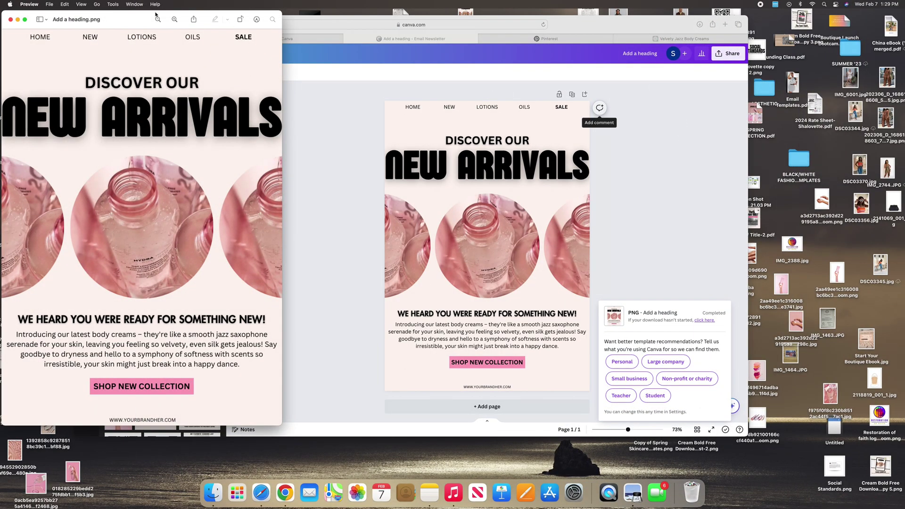
left_click_drag(139, 15, 651, 30)
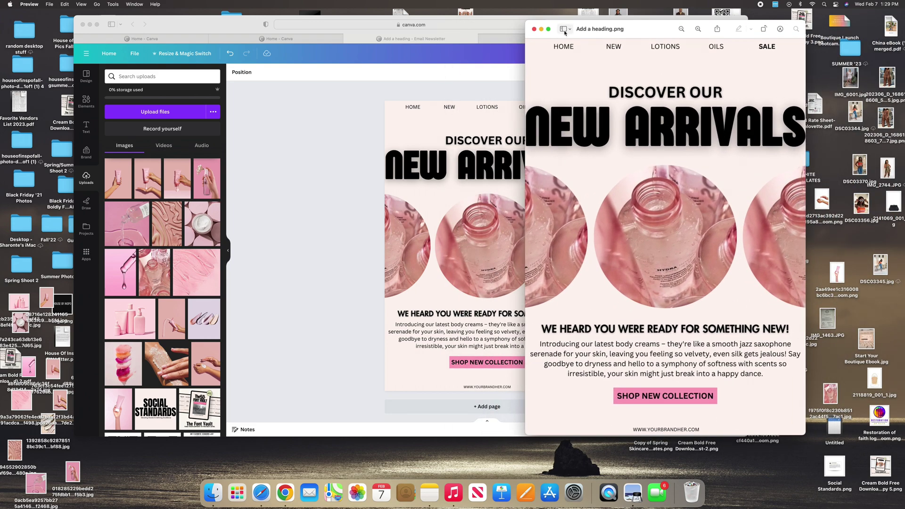
left_click(534, 29)
Place the downloaded file Add a heading.png from the browser's downloads list onto the desktop.
left_click(699, 27)
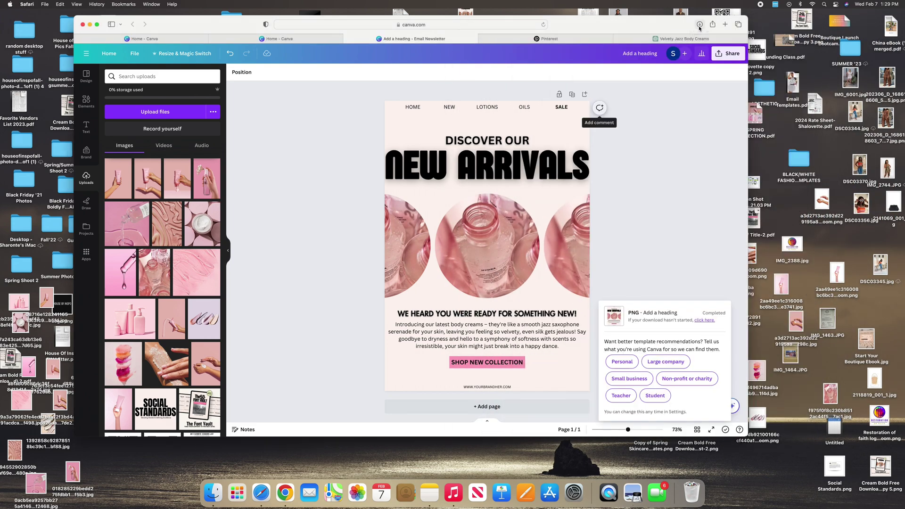
left_click(699, 27)
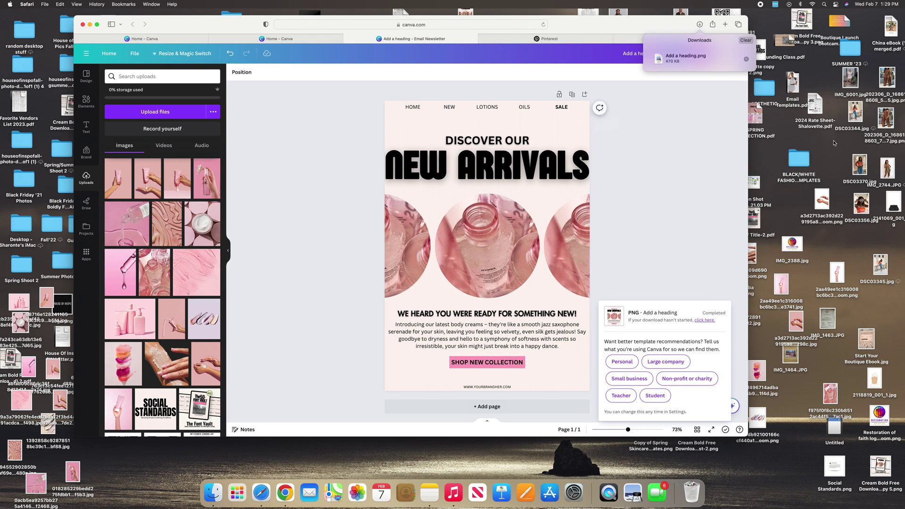
left_click_drag(833, 143, 835, 142)
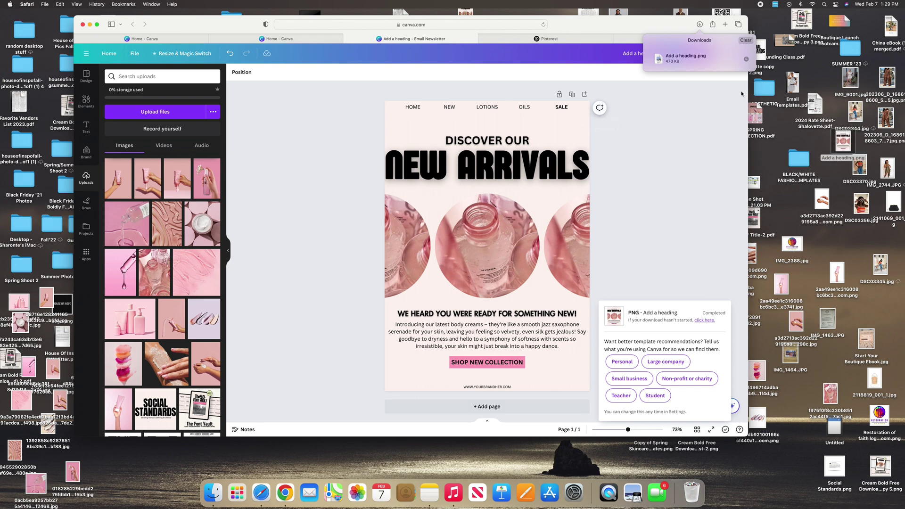